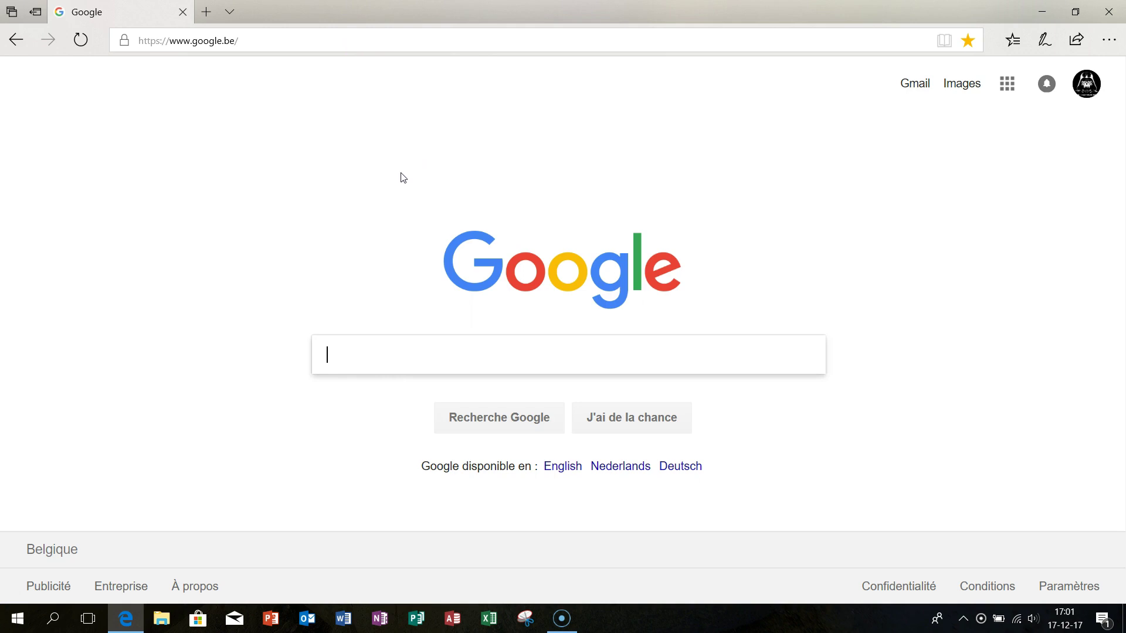
- Search Google for ninite and open the official Ninite website
text(ni)
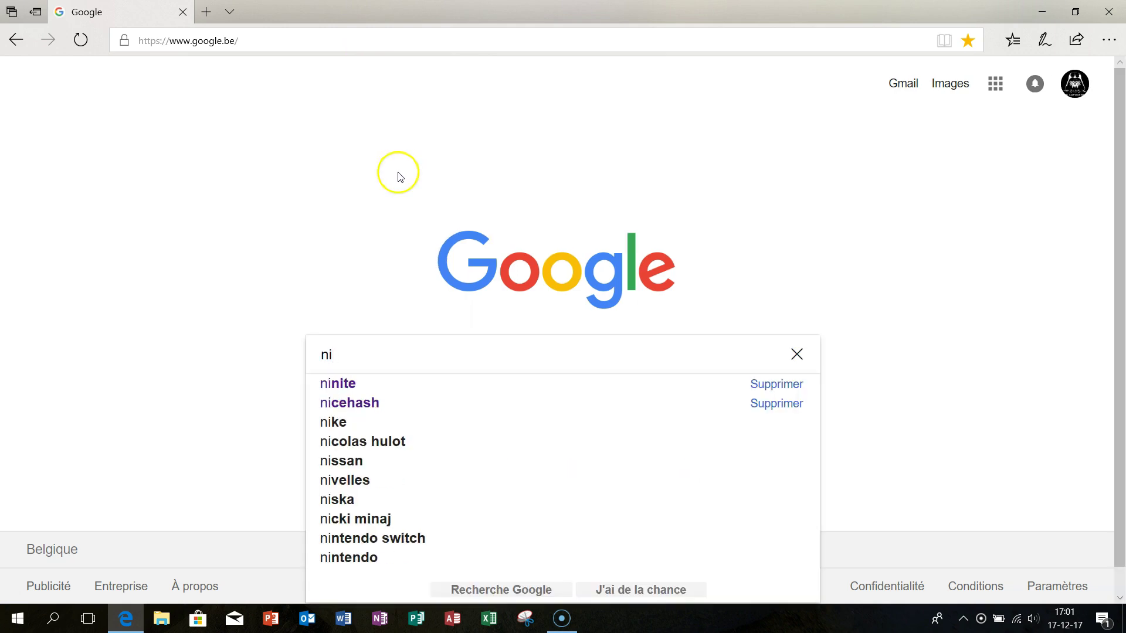
click(344, 384)
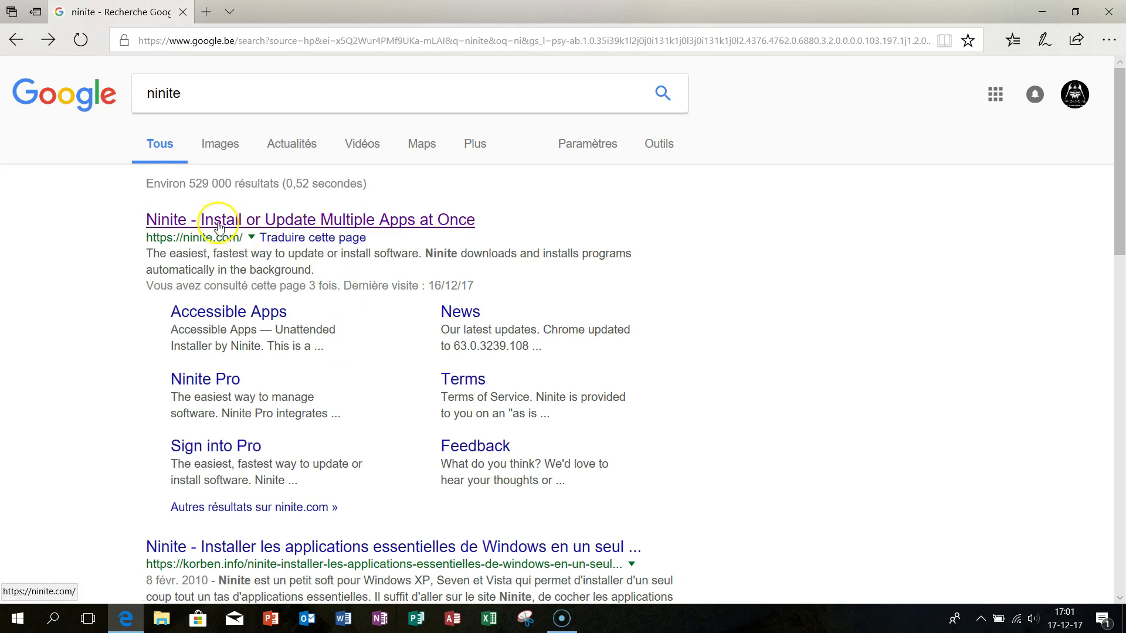
click(219, 225)
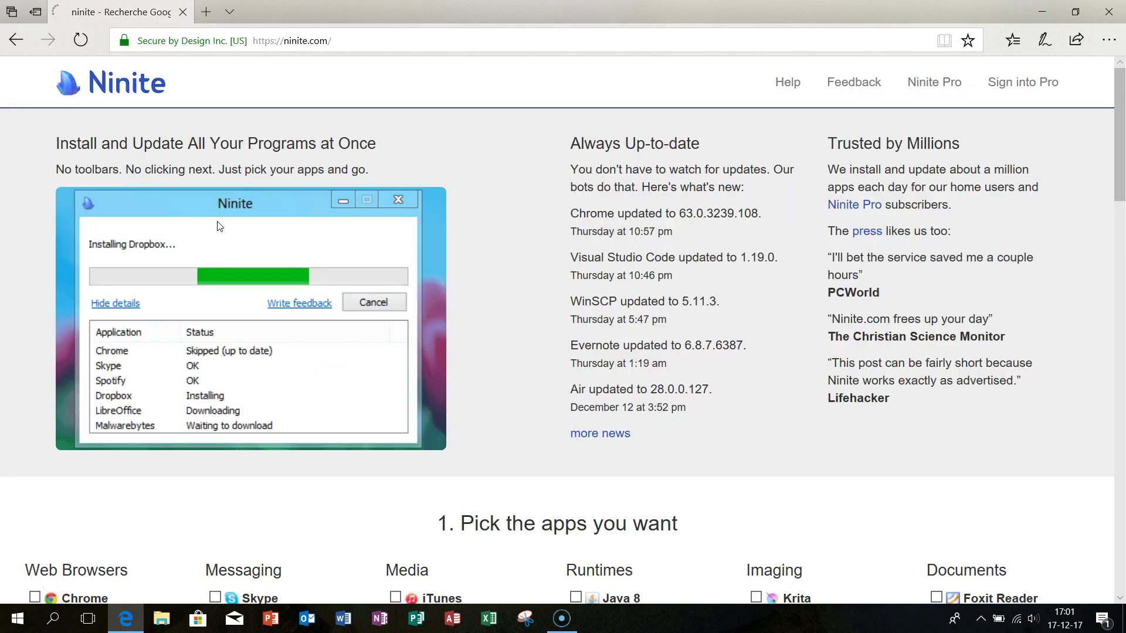
- Select ImgBurn among the utilities to install and get the matching Ninite installer
scroll(550, 260, down, 8)
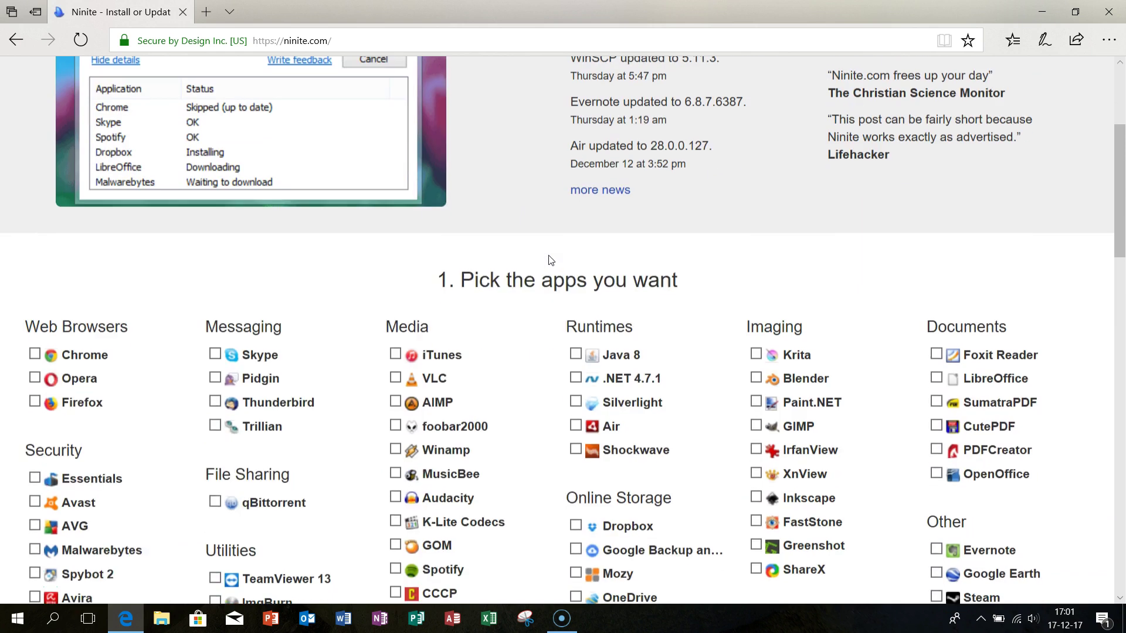
click(217, 355)
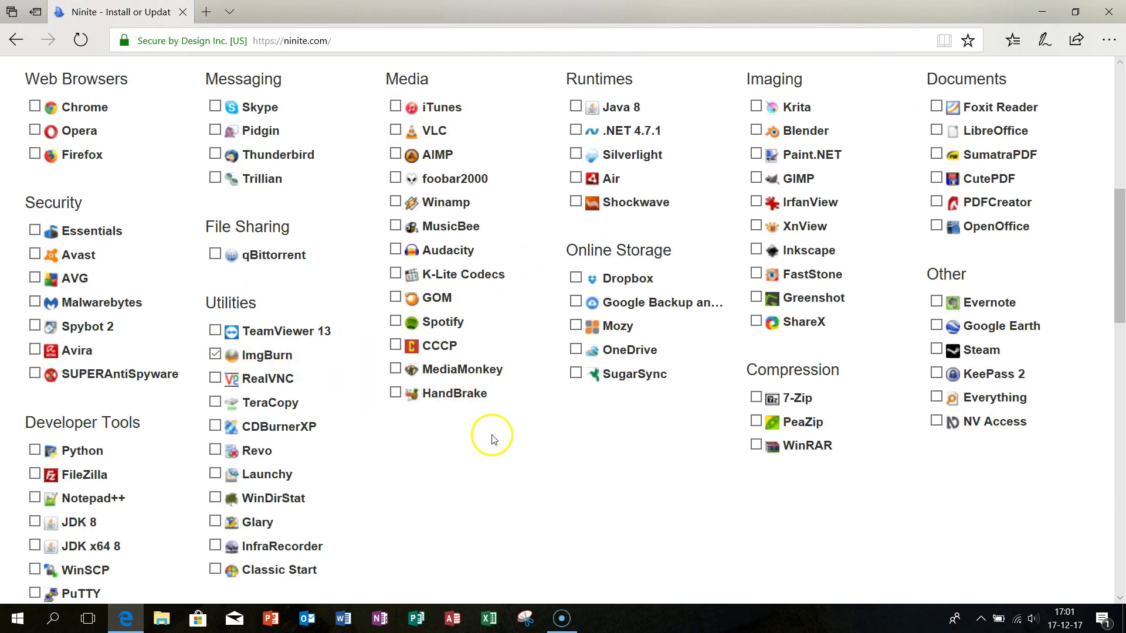
scroll(491, 435, down, 4)
click(557, 523)
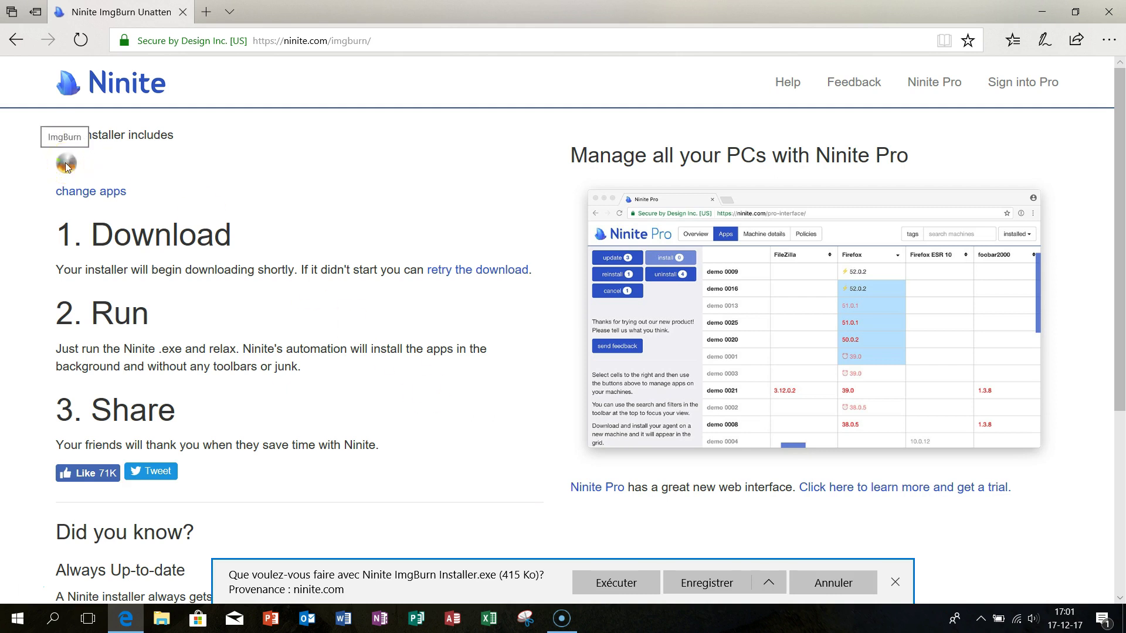
- Run Ninite ImgBurn Installer.exe, allow it despite the SmartScreen prompt, and close the installer once it has finished
click(616, 583)
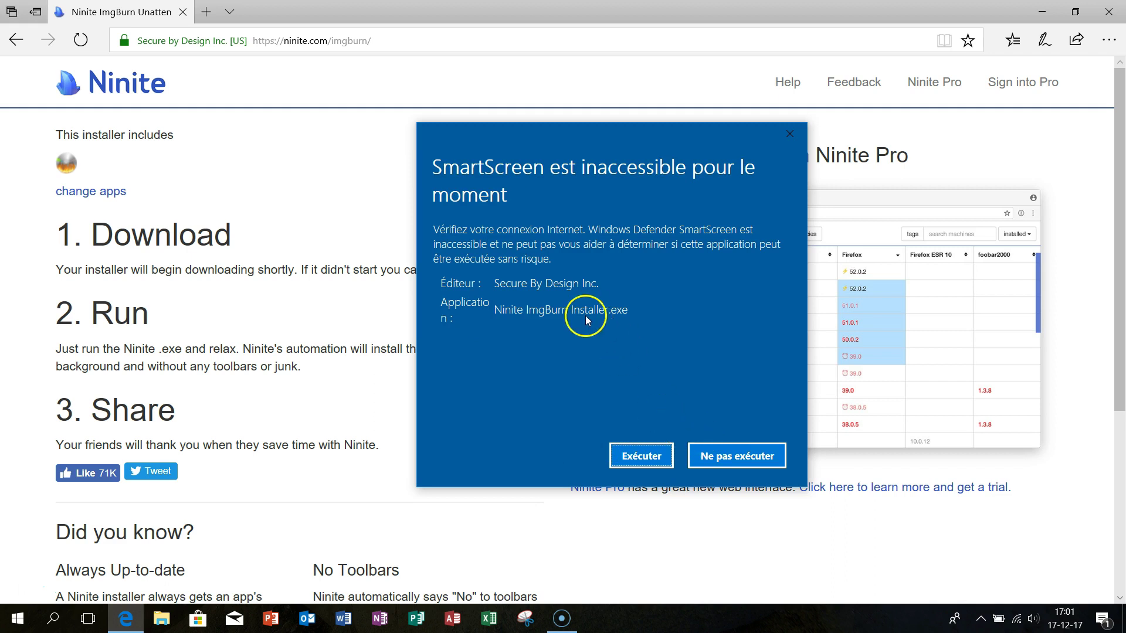
click(642, 461)
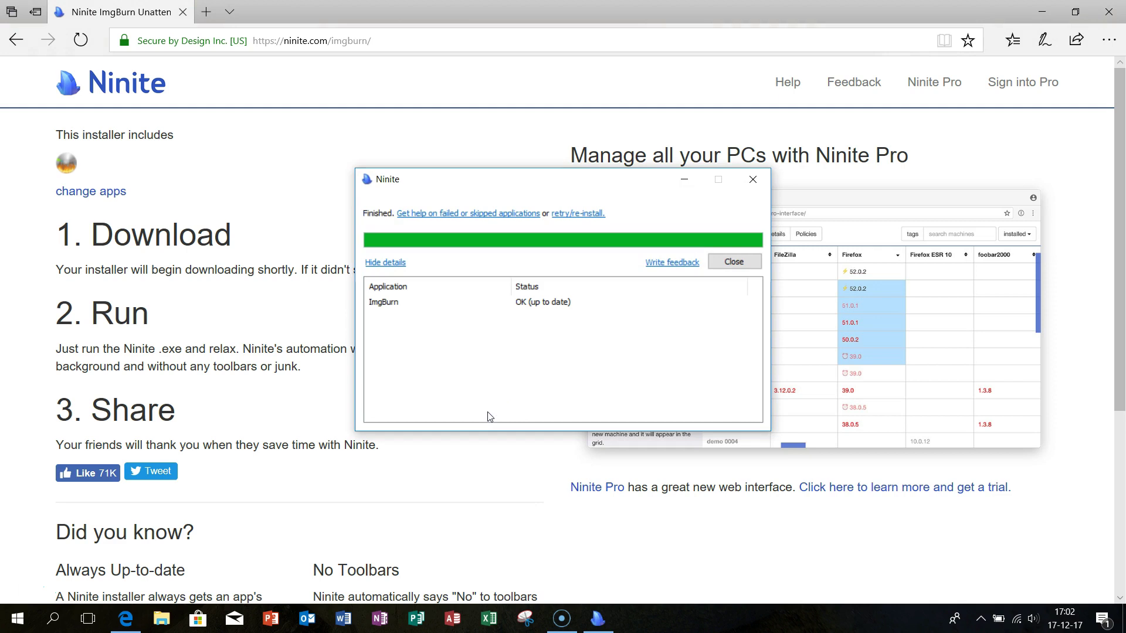
click(733, 263)
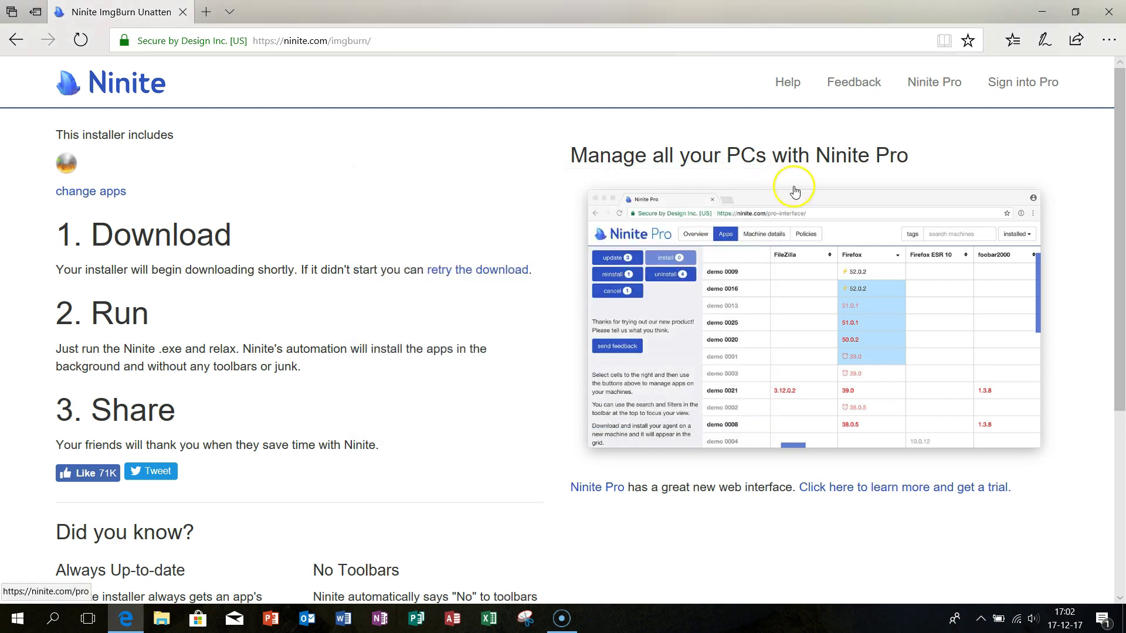
- Launch ImgBurn from the desktop, check its version in the program's About information, and close the program
click(1036, 17)
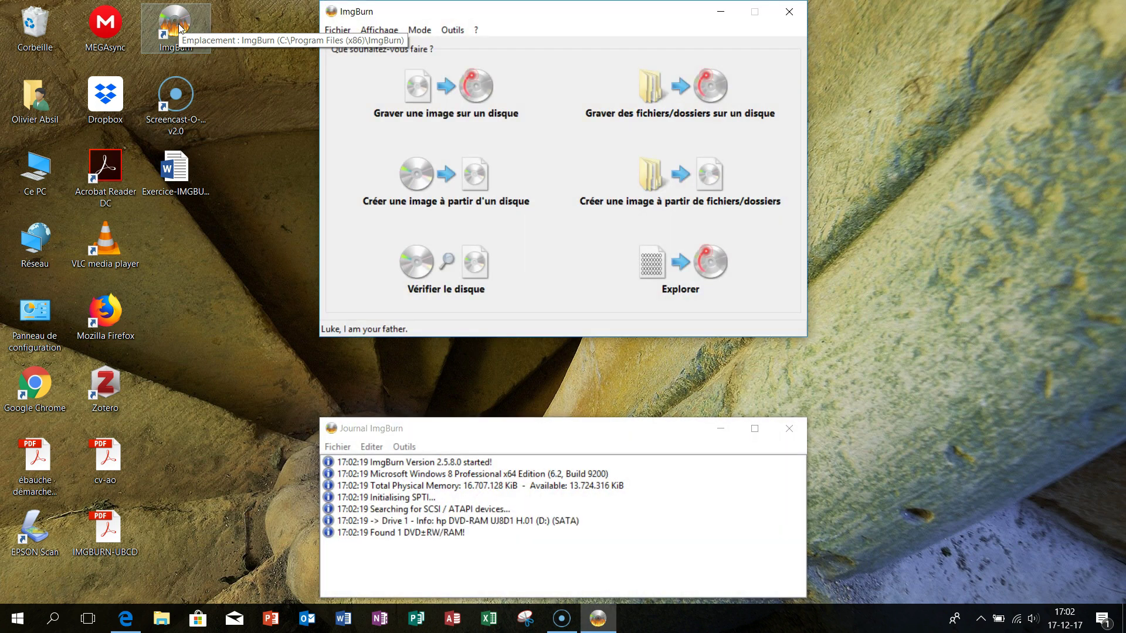
click(476, 30)
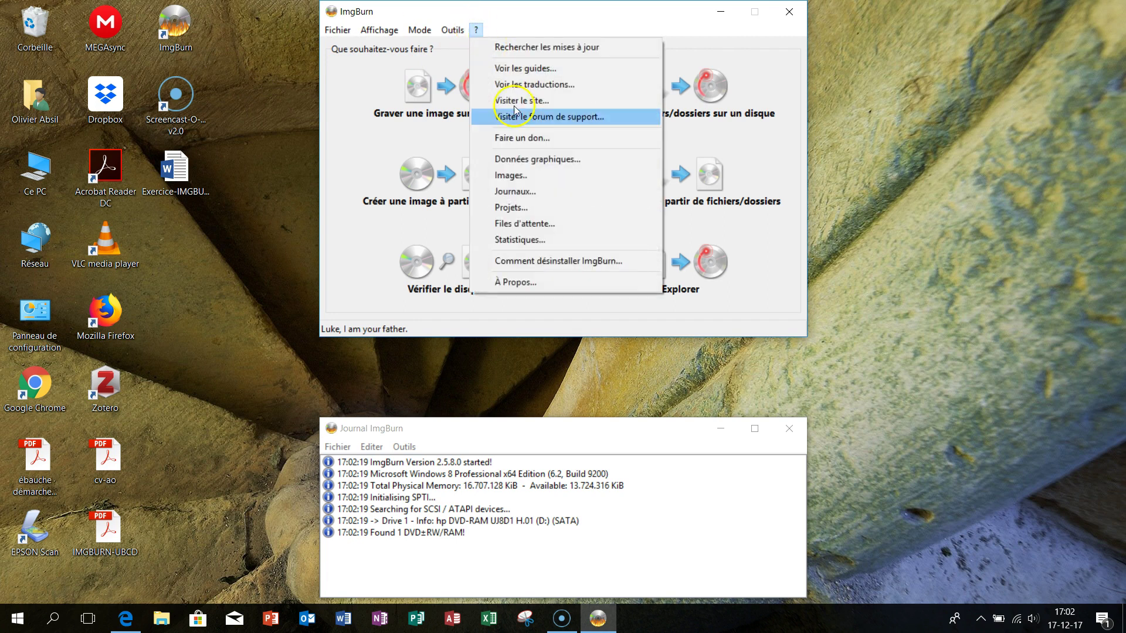
click(507, 282)
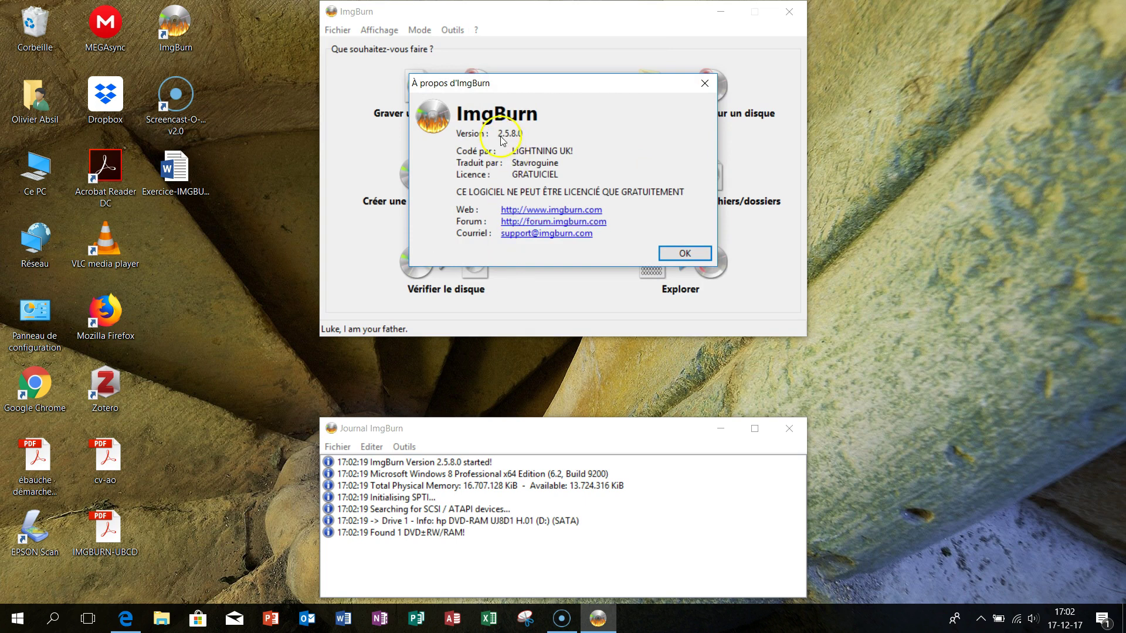
click(684, 253)
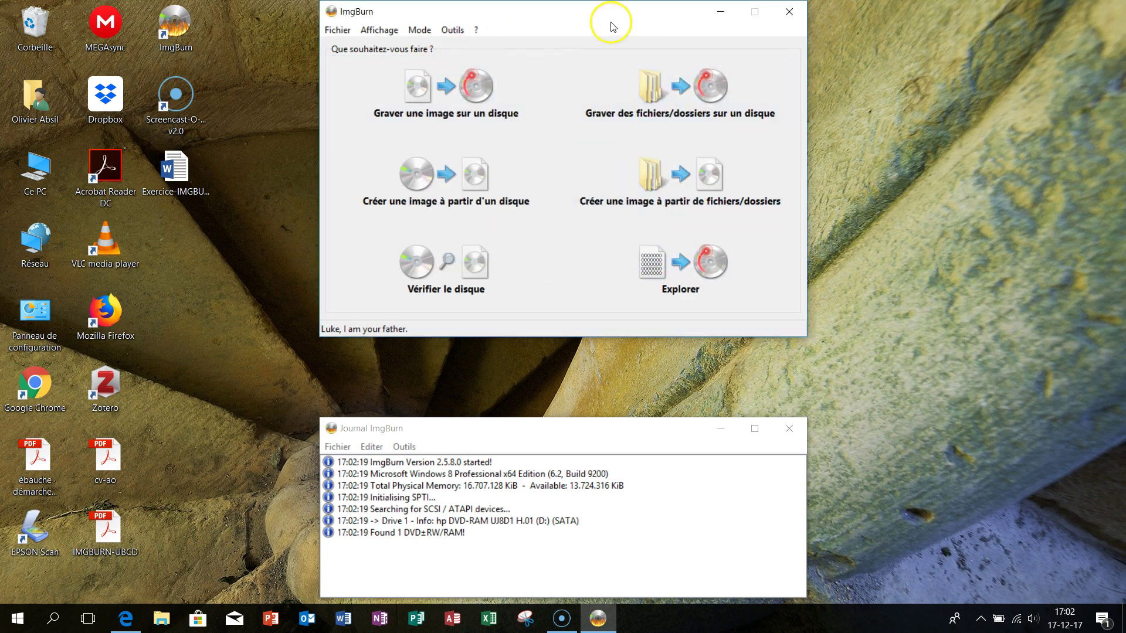
click(792, 12)
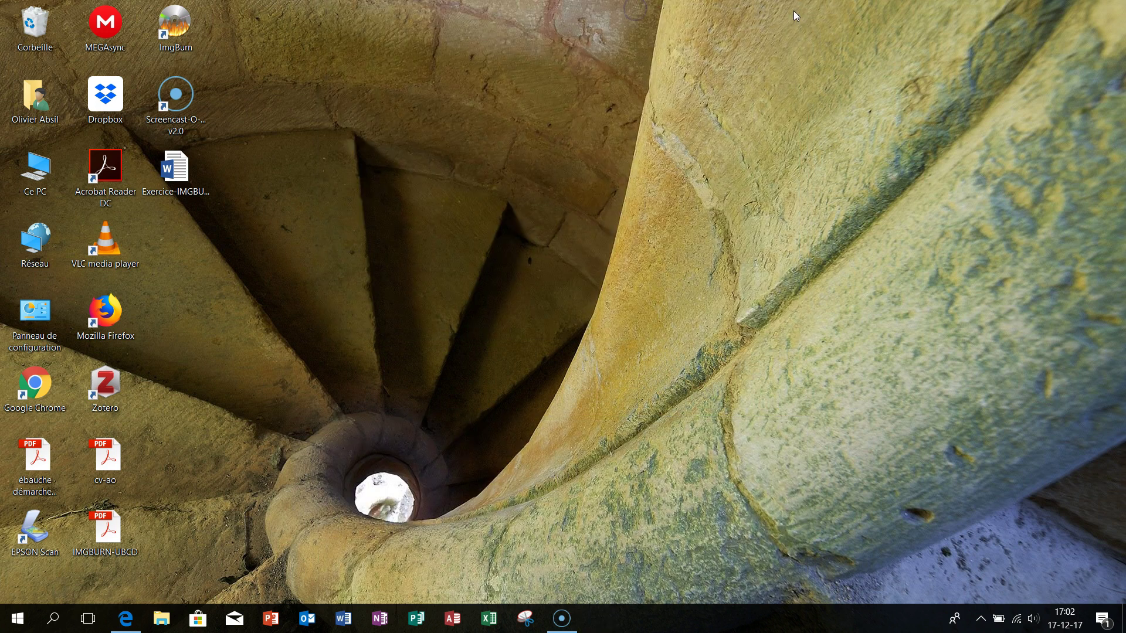
- Switch back to the Edge browser and load the google.be home page
click(125, 617)
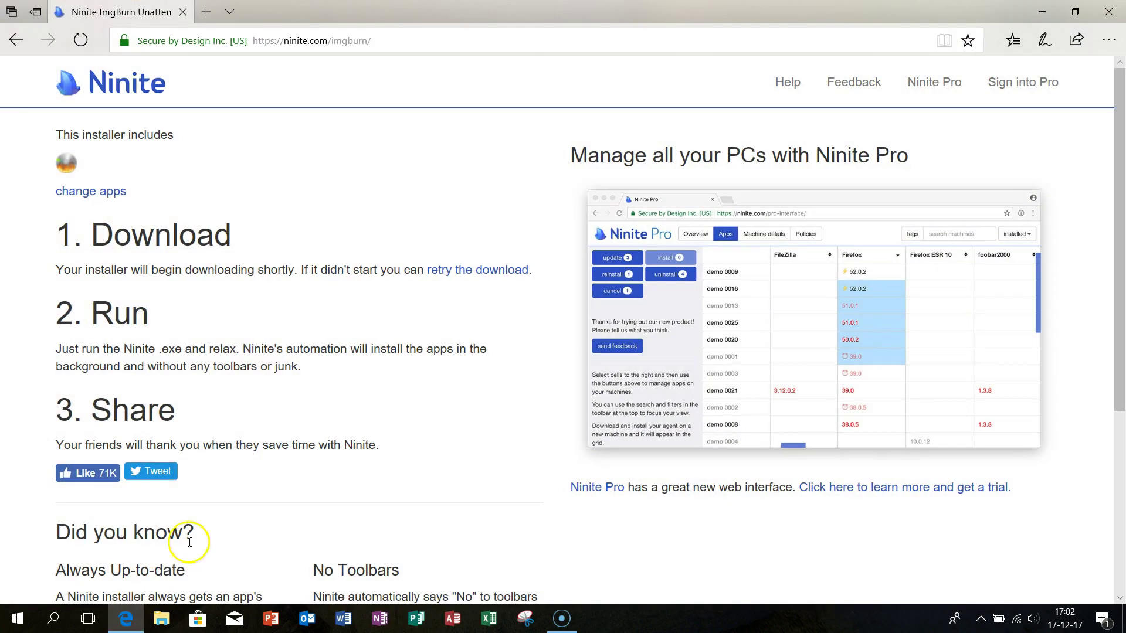
click(401, 42)
text(google.be/)
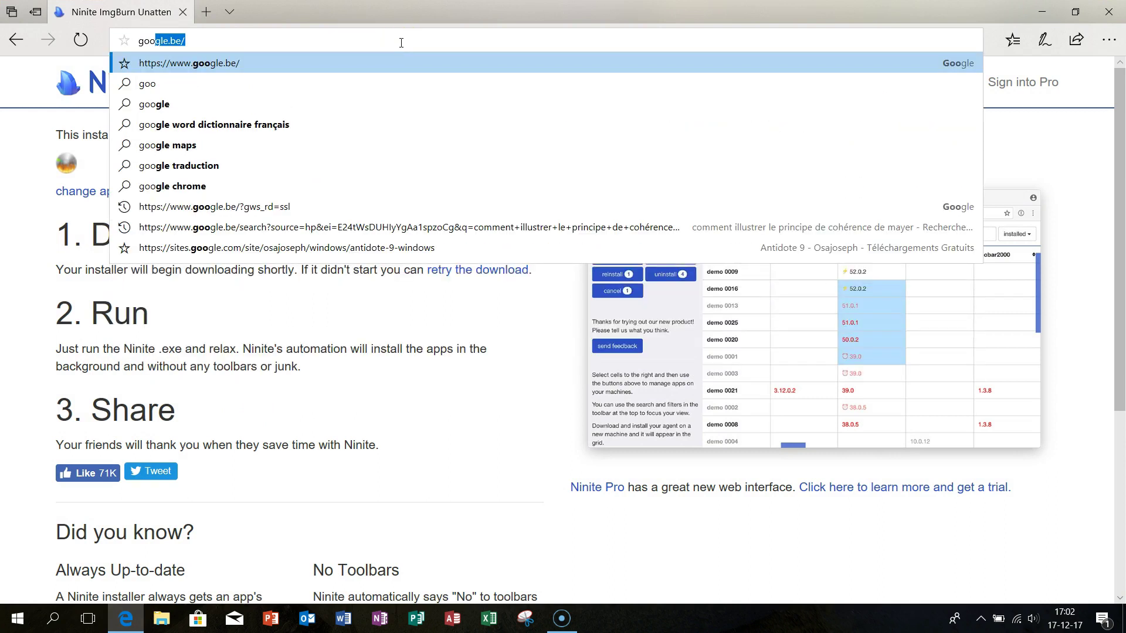
click(252, 63)
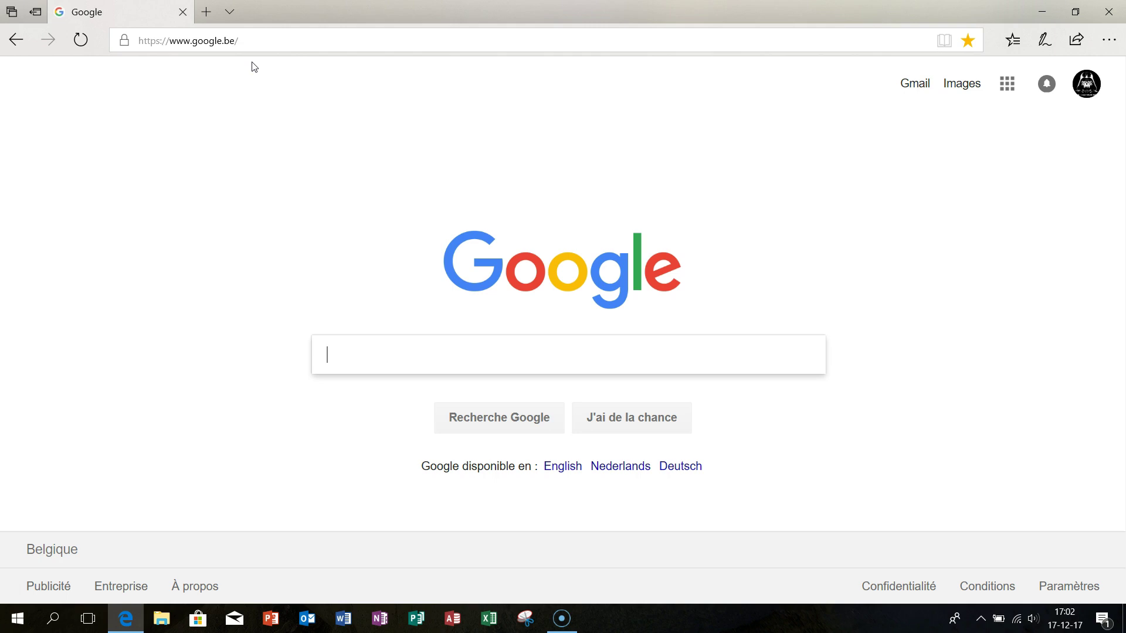
- Search Google for imgburn and open The Official ImgBurn Website from the results
text(img)
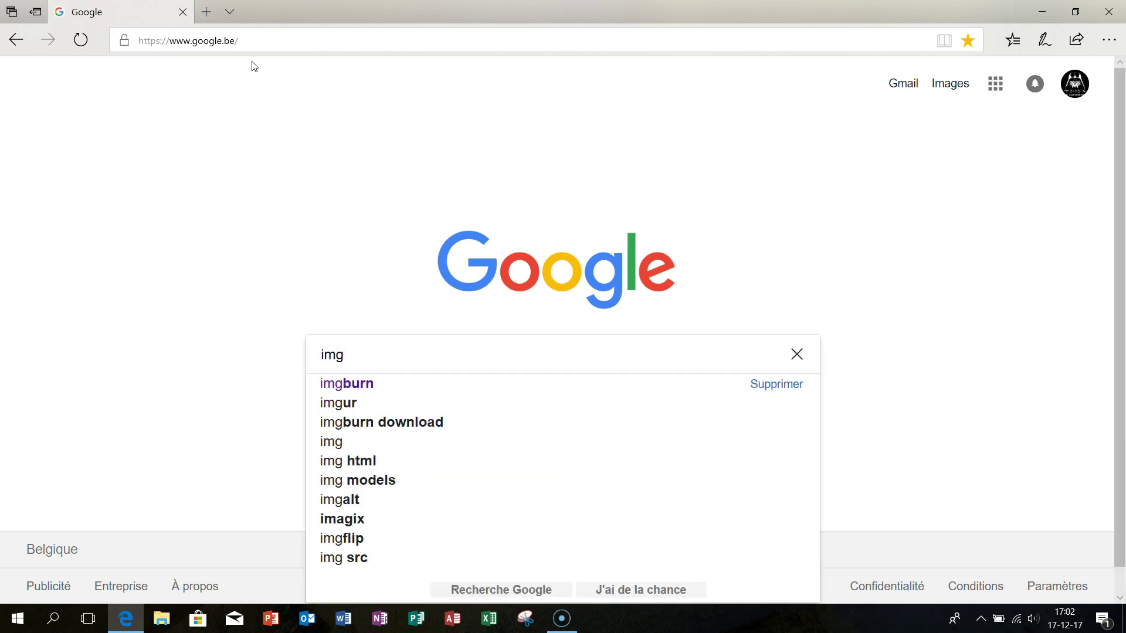
click(351, 383)
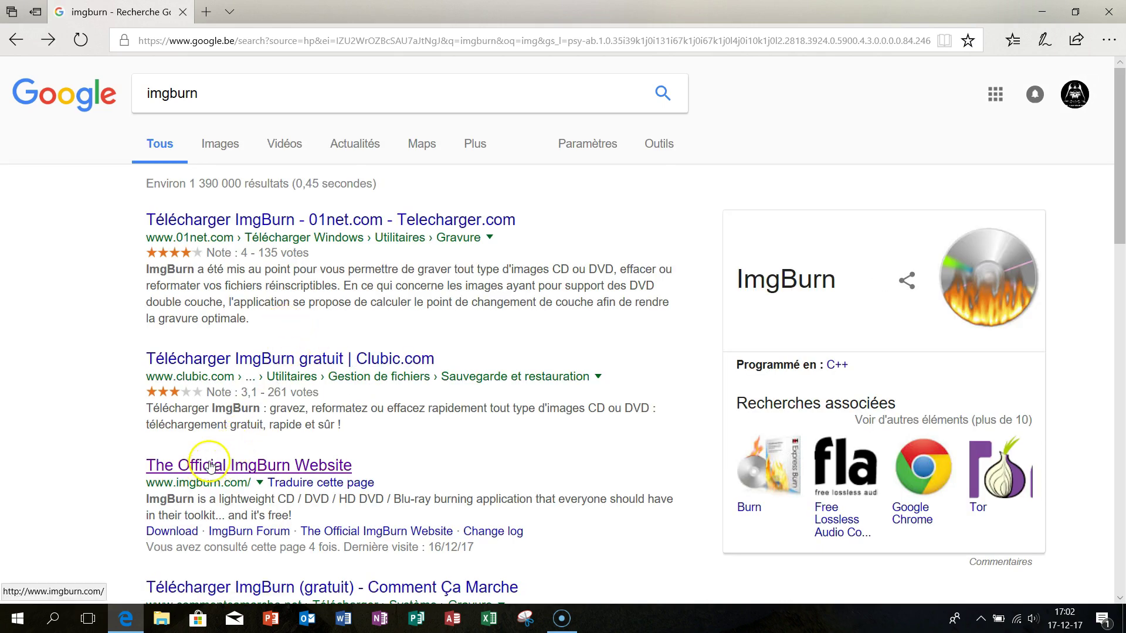
scroll(264, 410, down, 1)
click(256, 387)
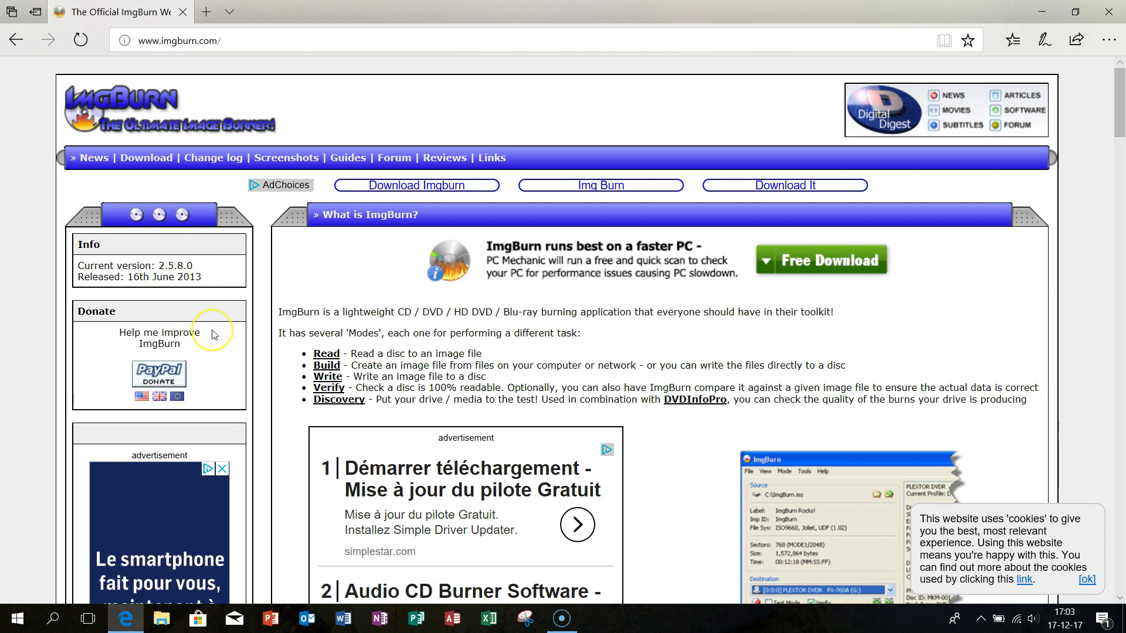
- Download SetupImgBurn_2.5.8.0.exe from Mirror 7, provided by ImgBurn, and run it
scroll(214, 335, down, 2)
scroll(214, 334, up, 2)
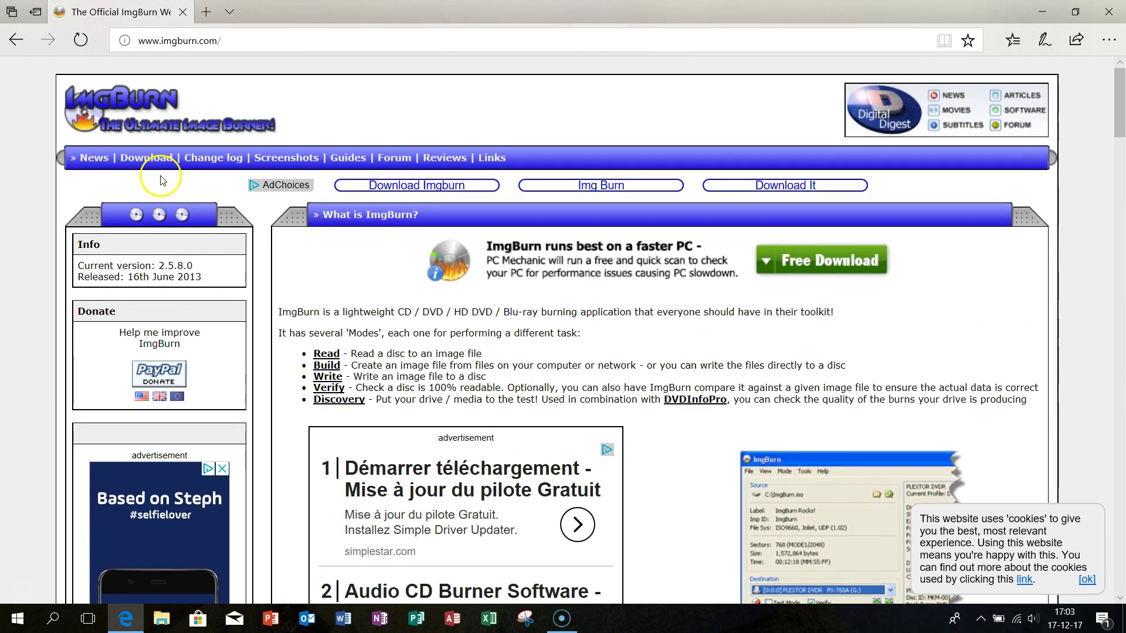
click(146, 159)
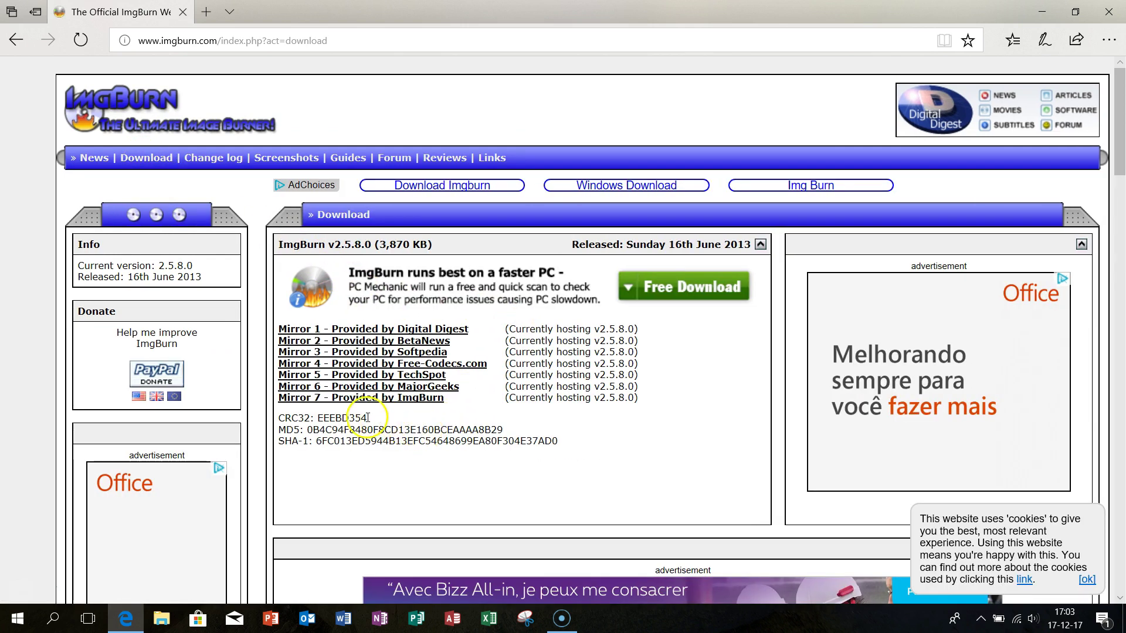
click(346, 403)
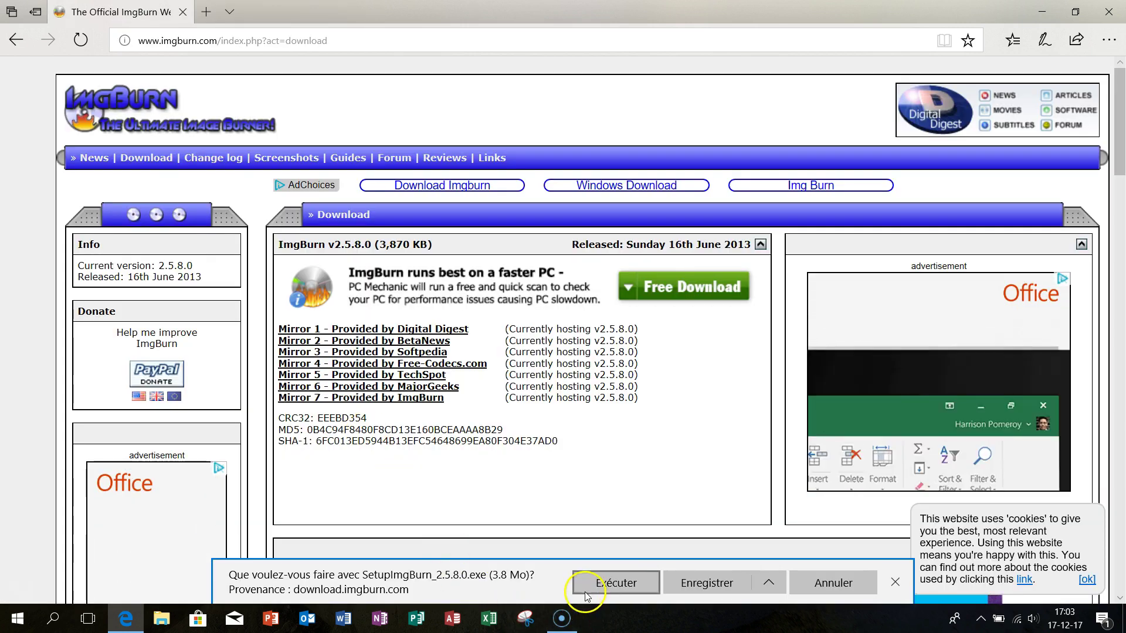
click(610, 585)
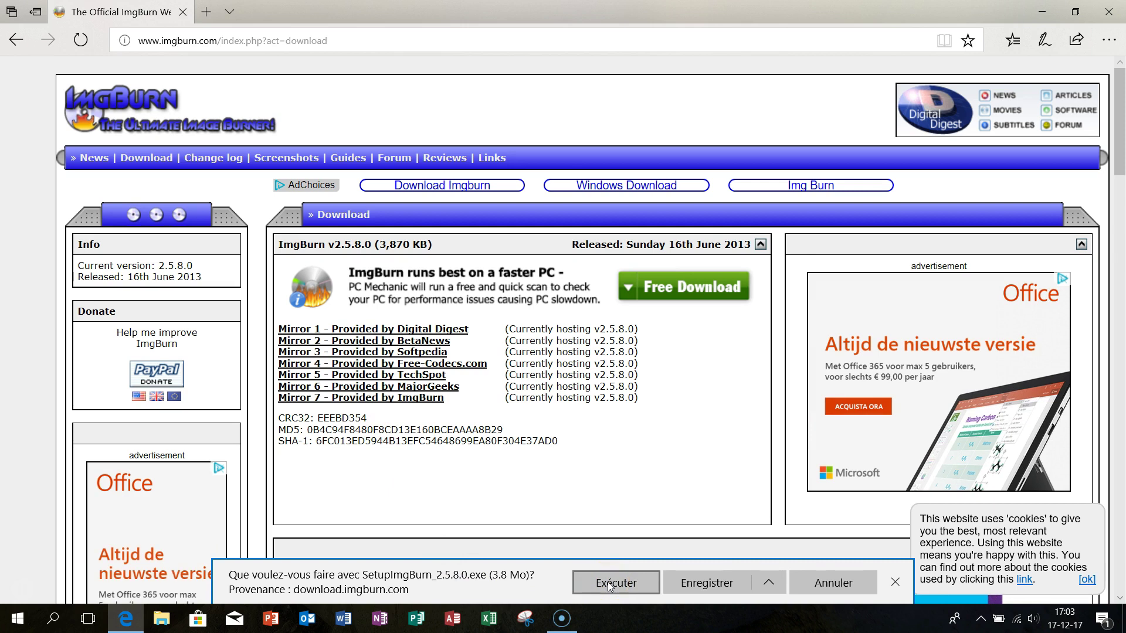
click(610, 584)
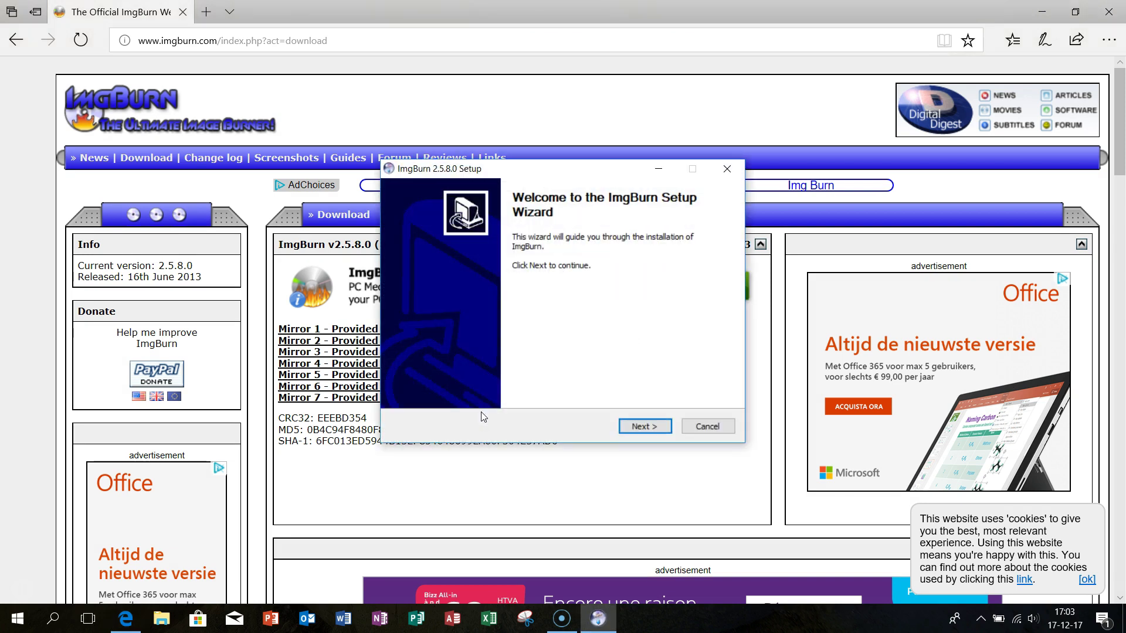
- Start the ImgBurn setup wizard and accept the terms of the License Agreement
click(655, 431)
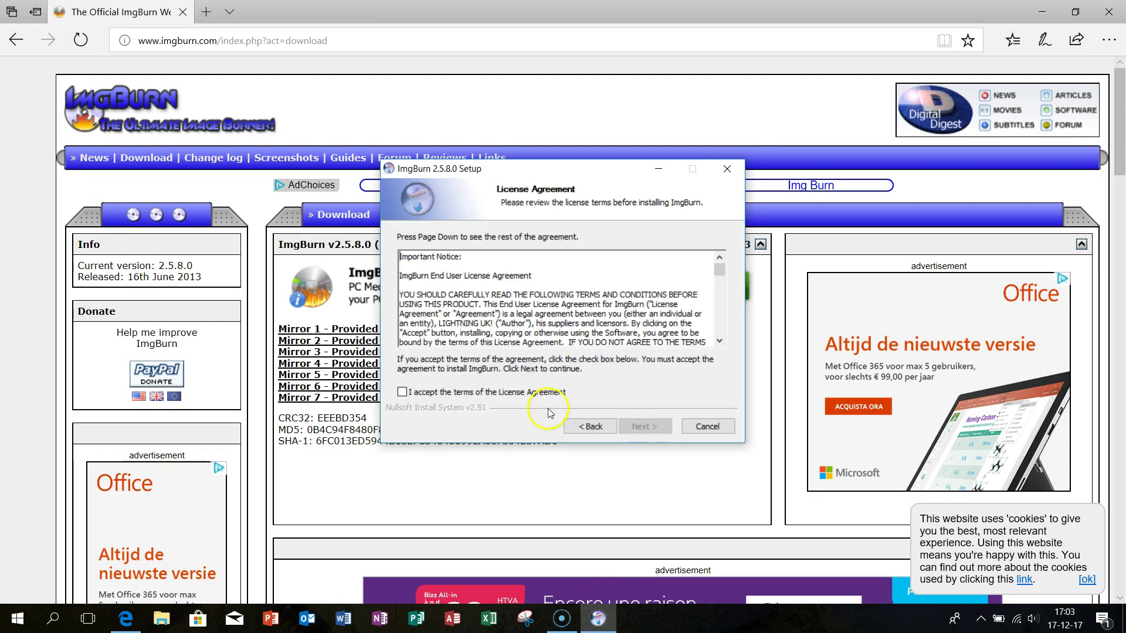
click(403, 392)
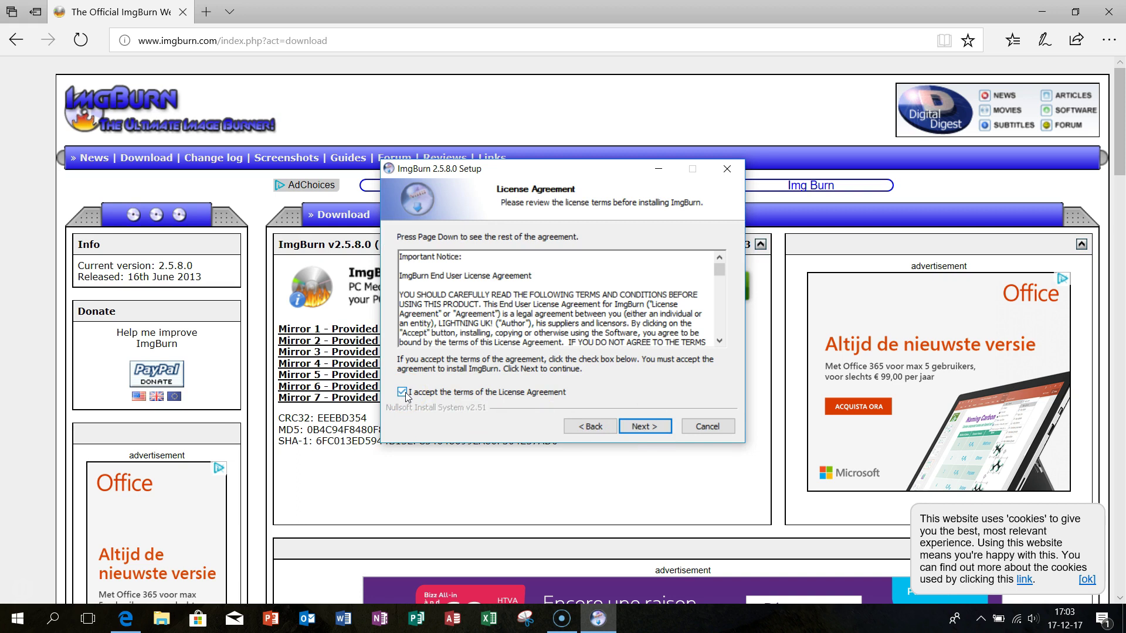
click(655, 428)
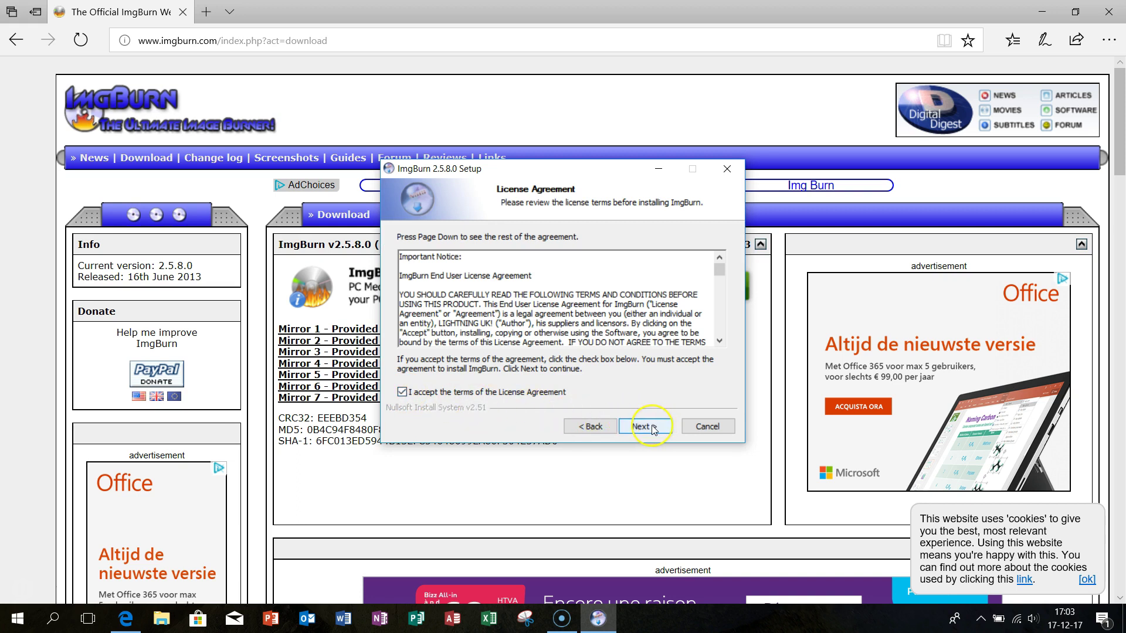
click(652, 426)
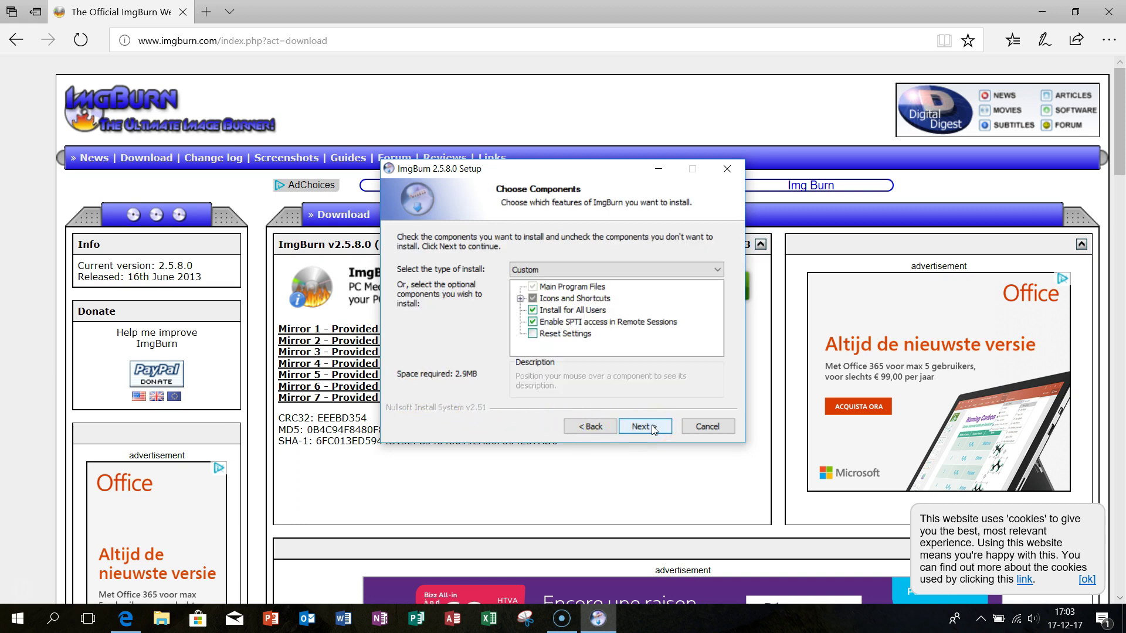
- Choose the Full install type, additionally enable SPTI access in Remote Sessions and Reset Settings, and confirm the components
click(716, 271)
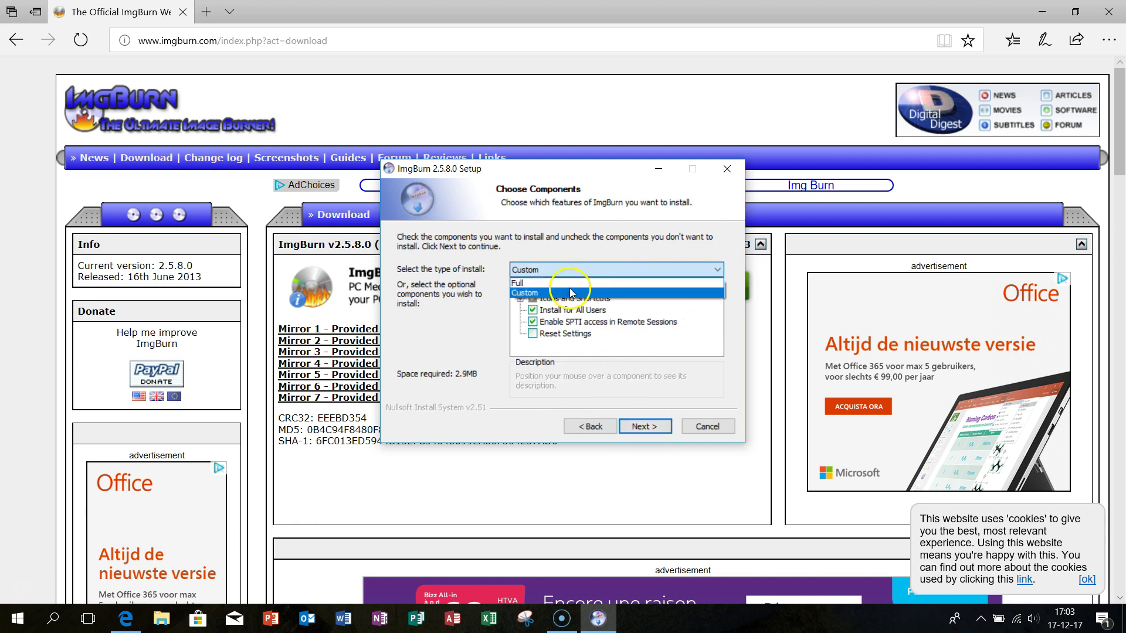
click(532, 287)
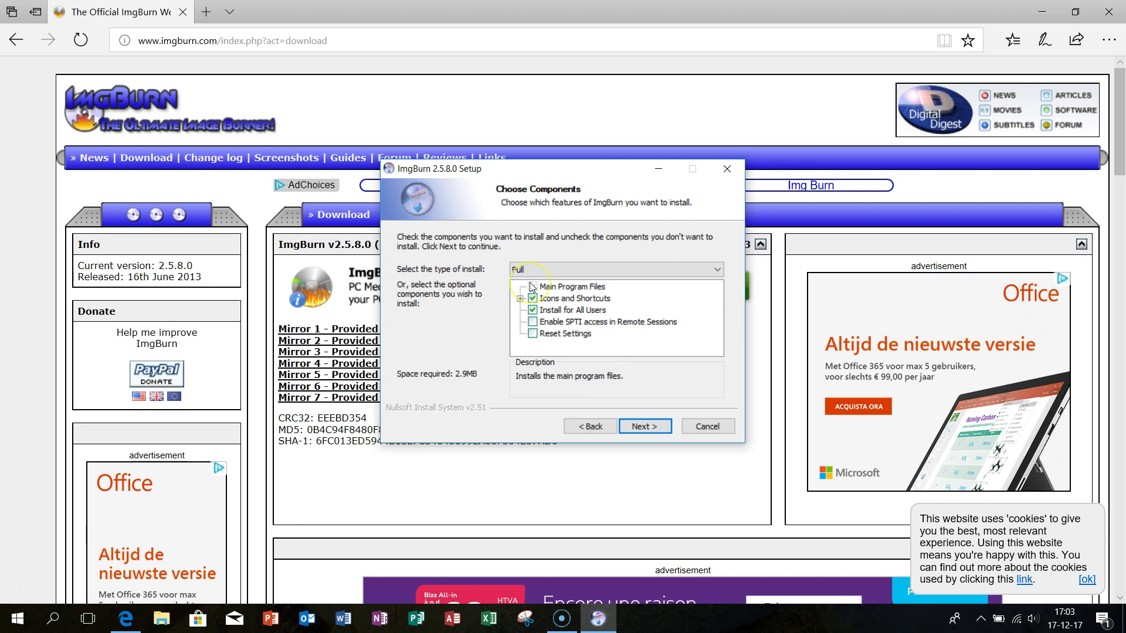
click(532, 321)
click(533, 334)
click(650, 426)
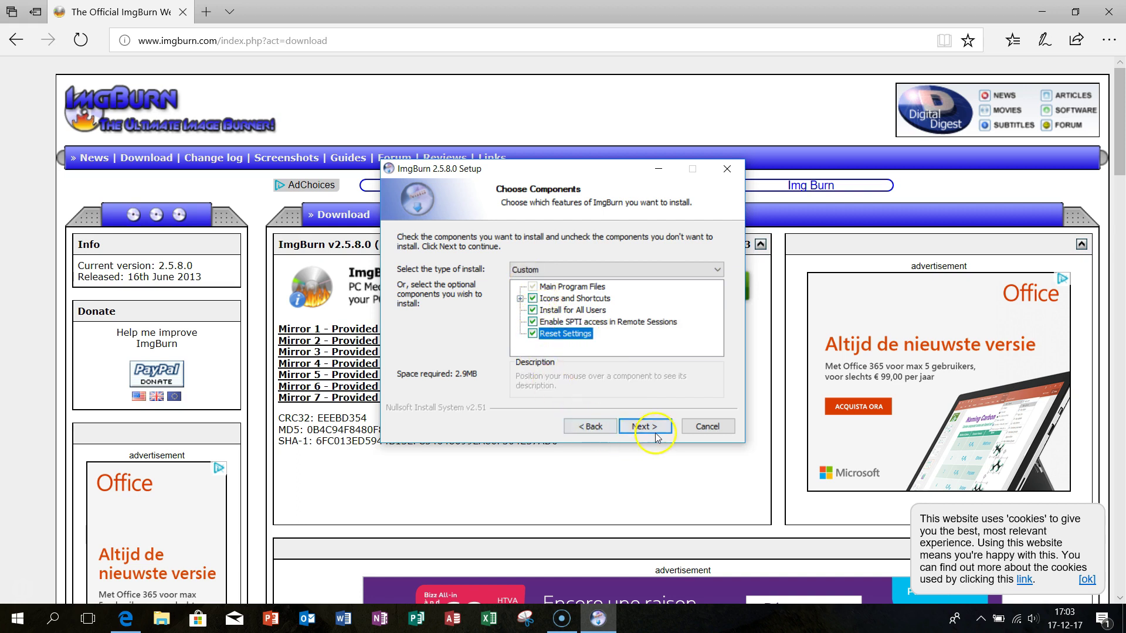
click(645, 426)
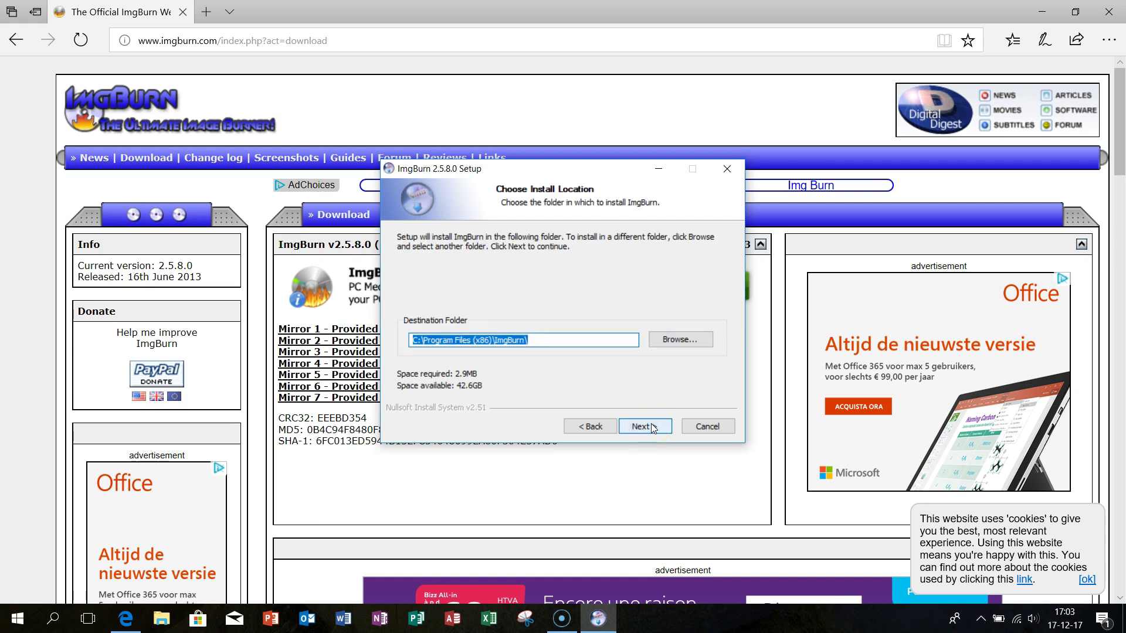
- Accept C:\Program Files (x86)\ImgBurn\ as the destination folder and ImgBurn as the Start Menu folder
click(640, 427)
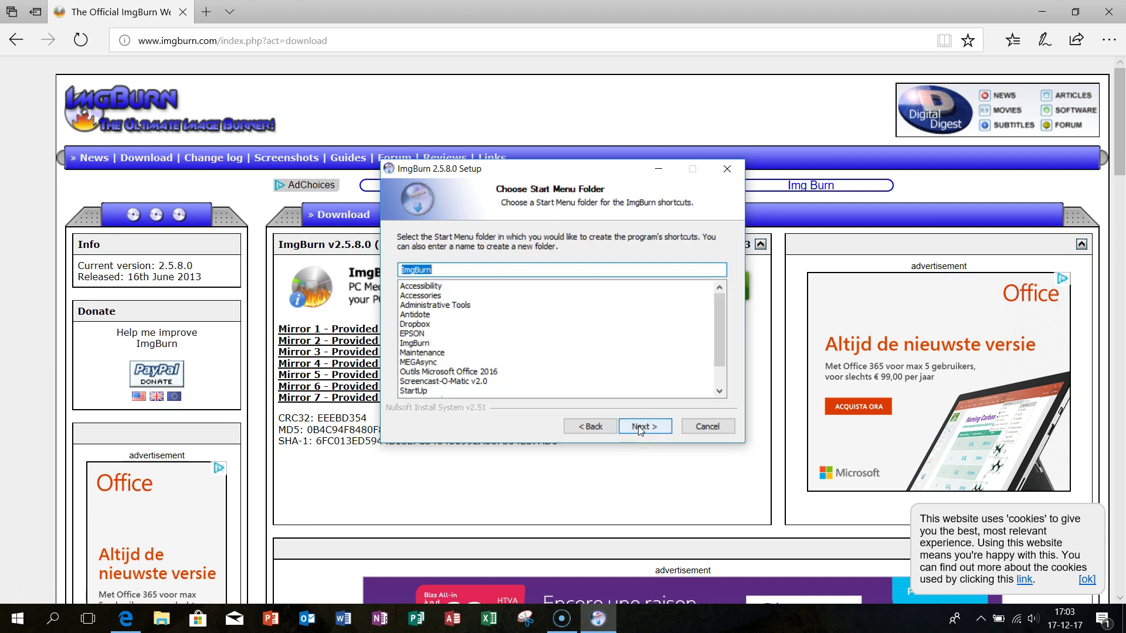
click(653, 429)
click(654, 427)
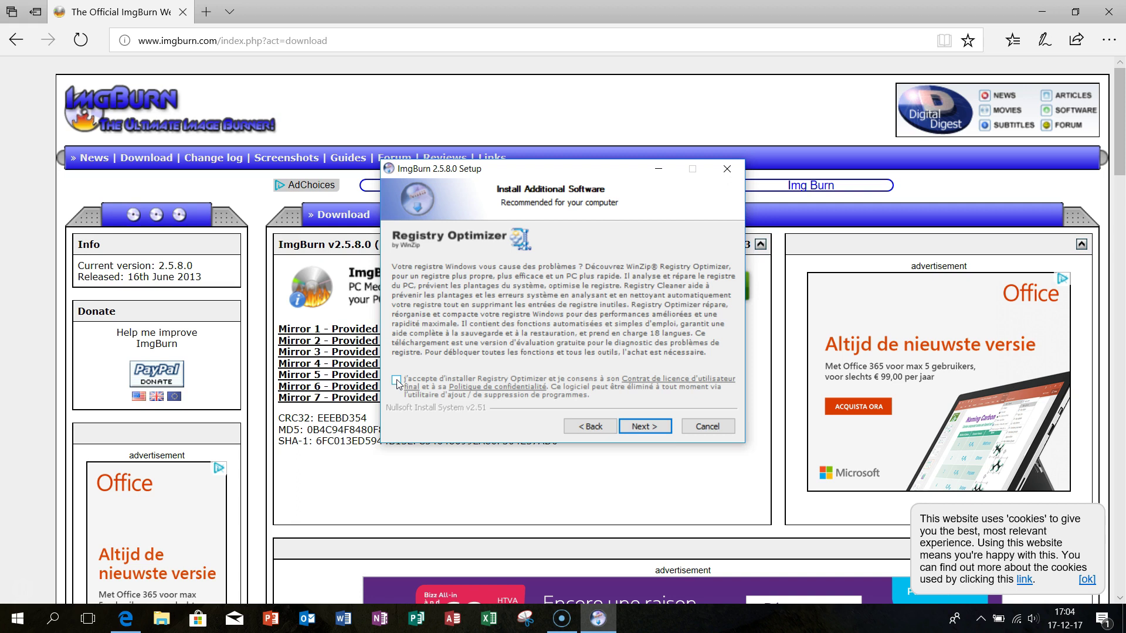
- Continue past the Registry Optimizer offer without accepting it, install ImgBurn and agree to periodic checks for newer versions
click(645, 427)
click(652, 427)
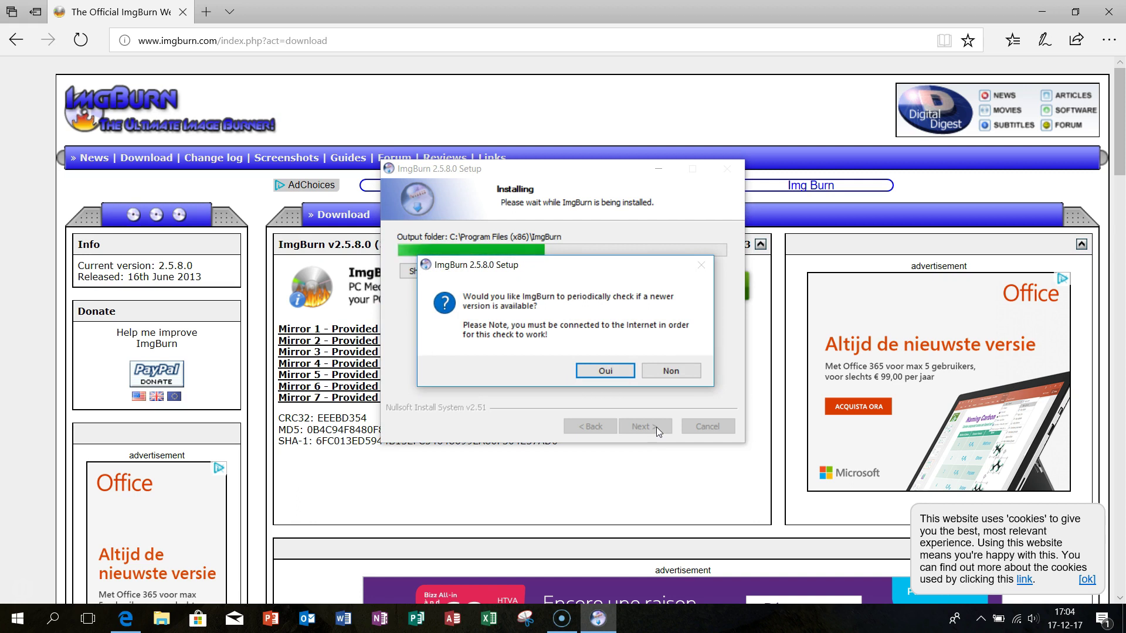
click(605, 372)
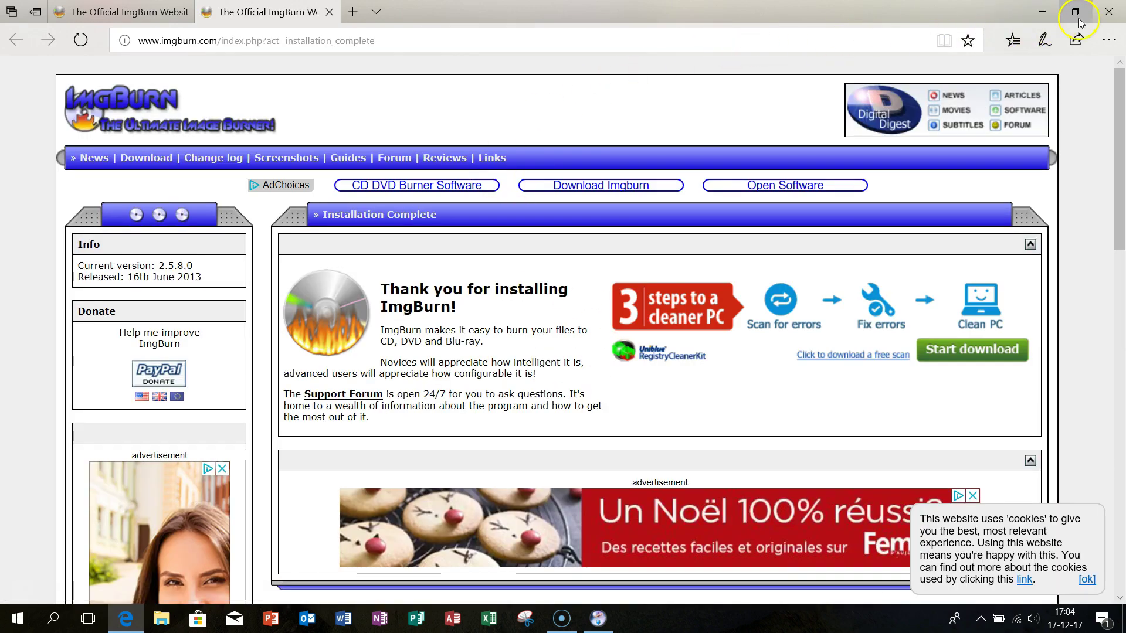
- Close the browser with all its tabs and finish the ImgBurn setup wizard
click(1112, 14)
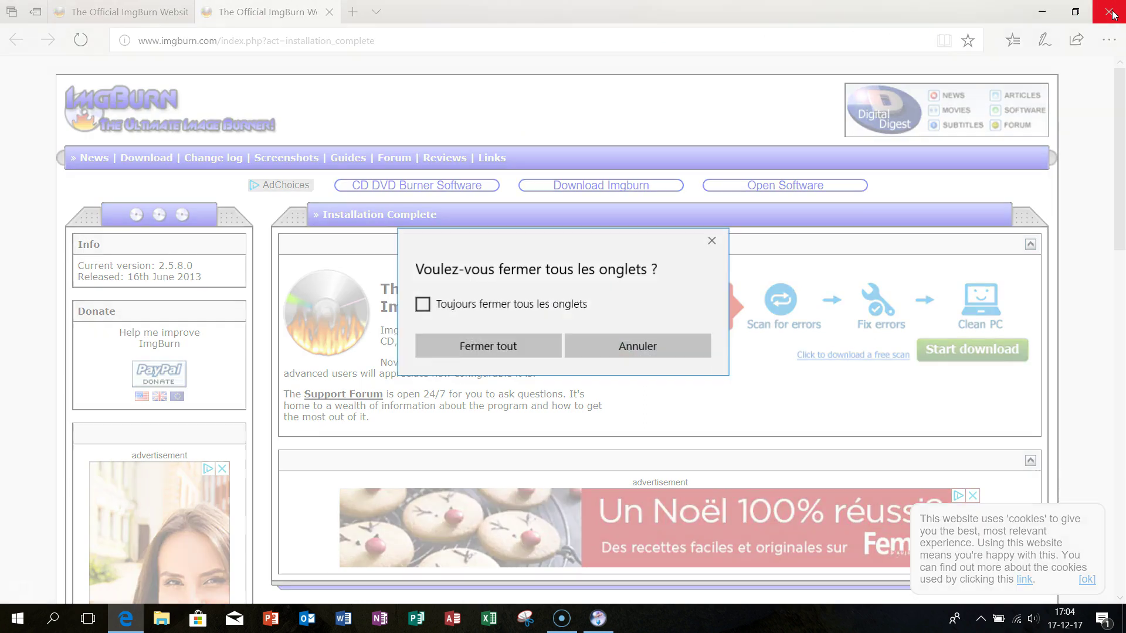
click(493, 348)
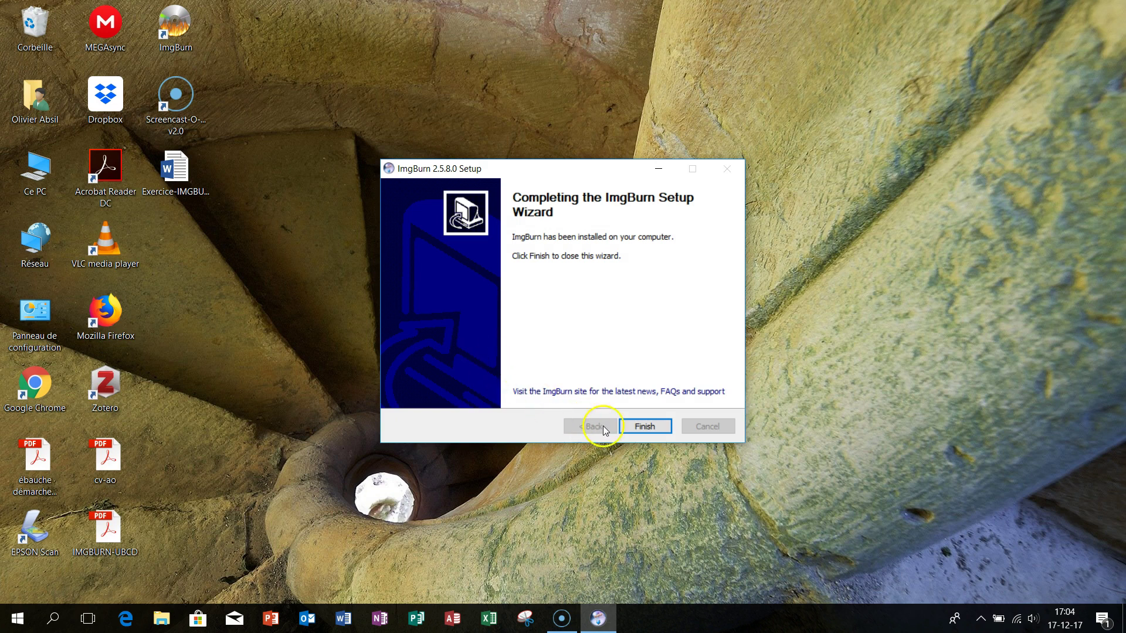
click(644, 427)
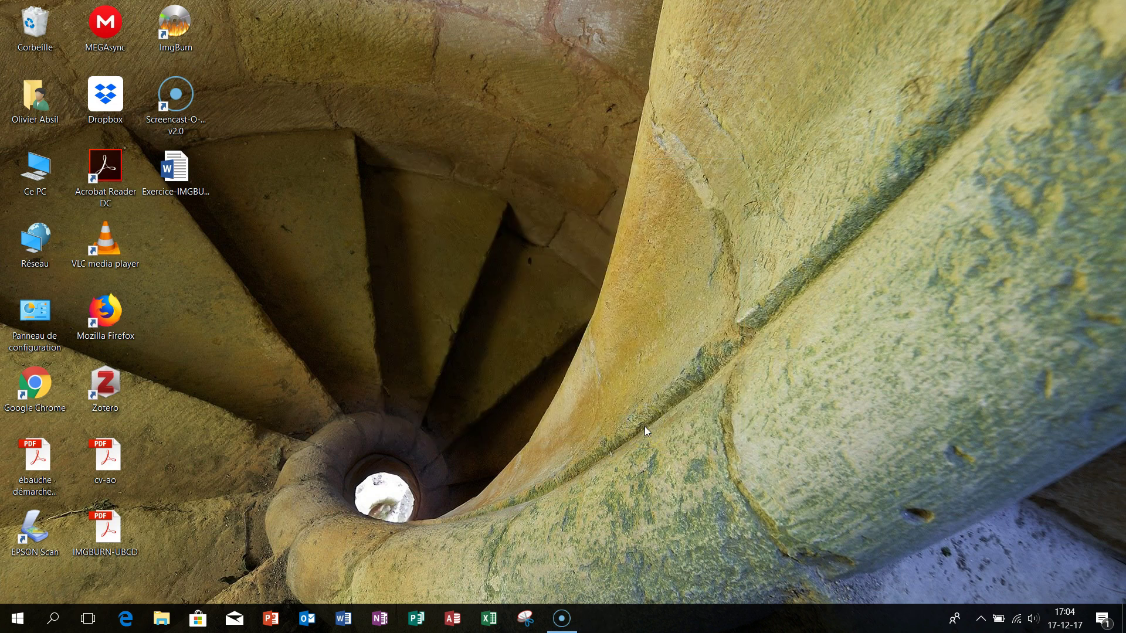
- Launch ImgBurn from the desktop, view its version and licence information, and close the information window
click(175, 26)
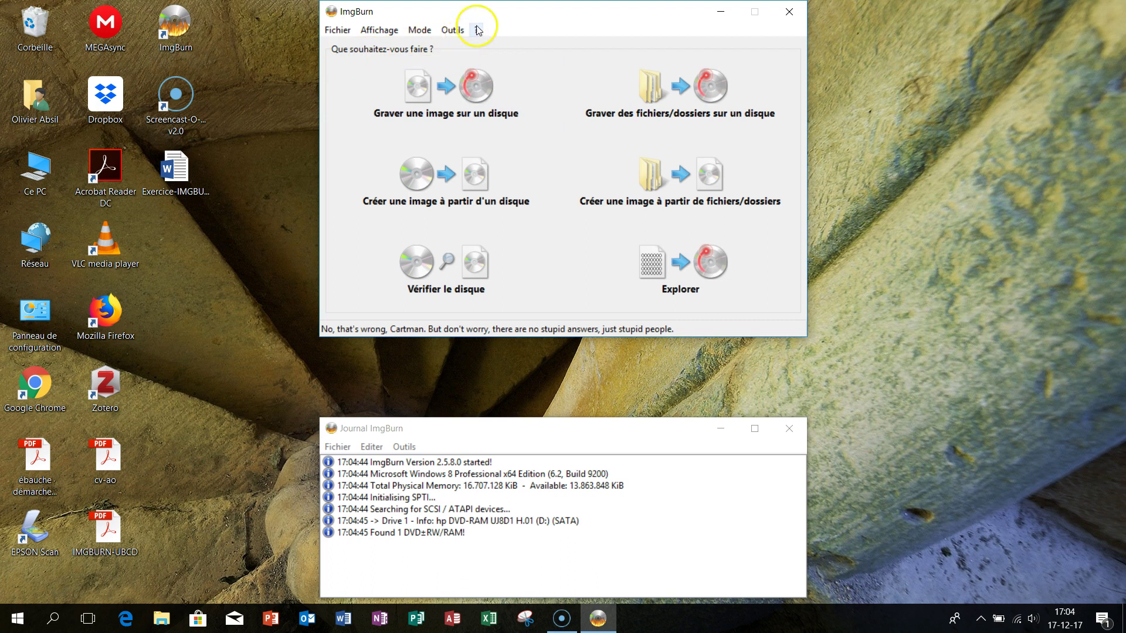
click(476, 30)
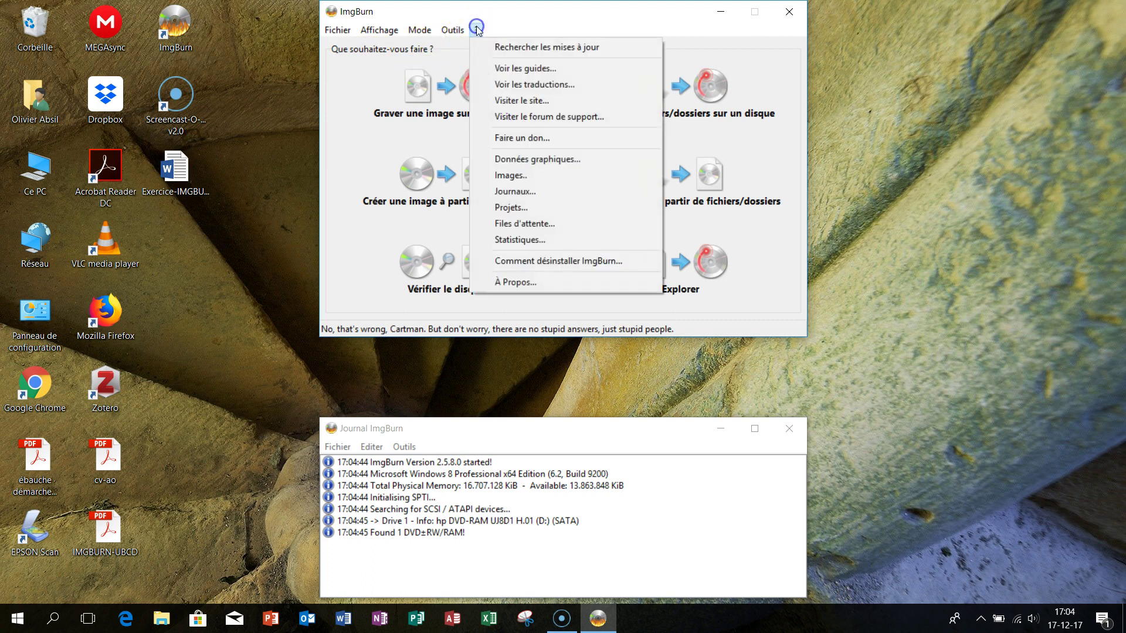
click(510, 282)
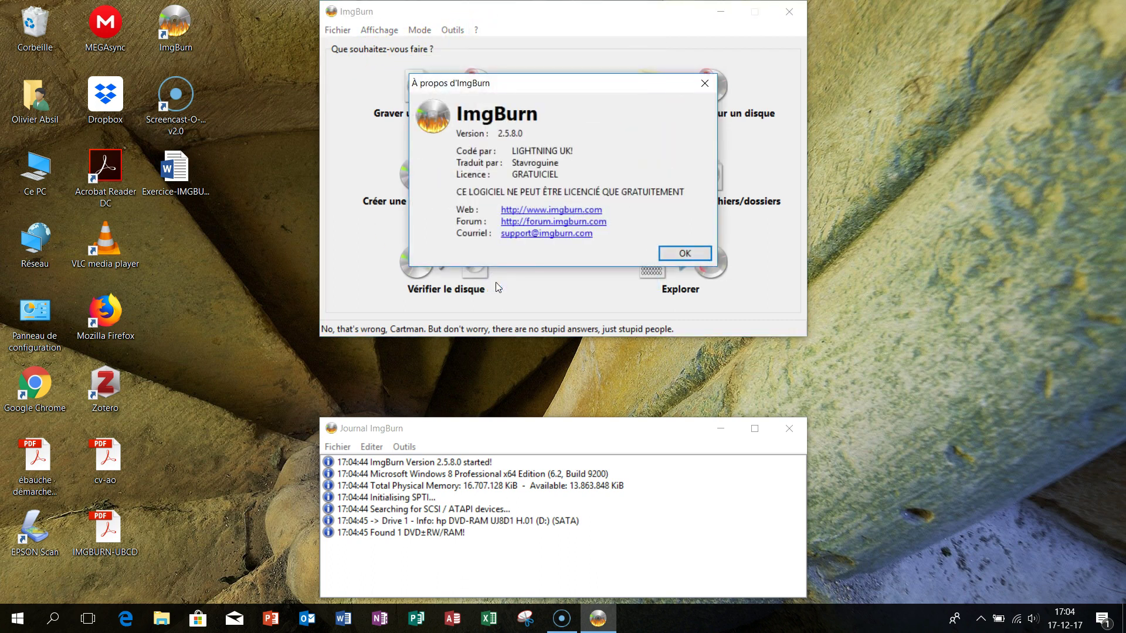
click(683, 257)
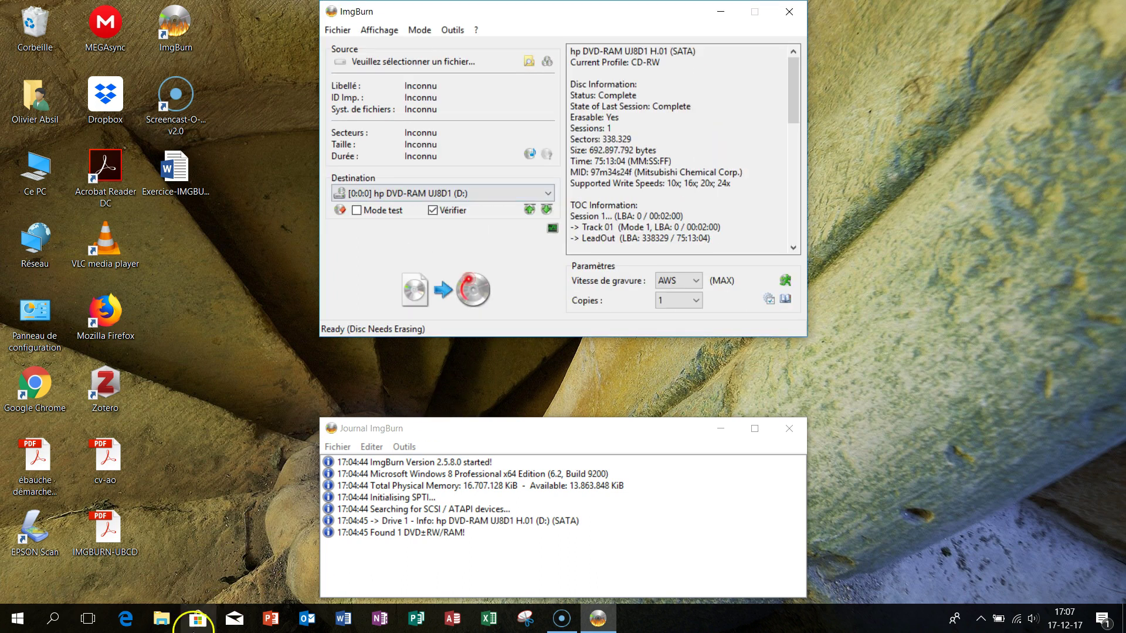
- Switch to Edge, open google.be, search for "ultimate boot cd" and open the Ultimate Boot CD Overview site
click(126, 618)
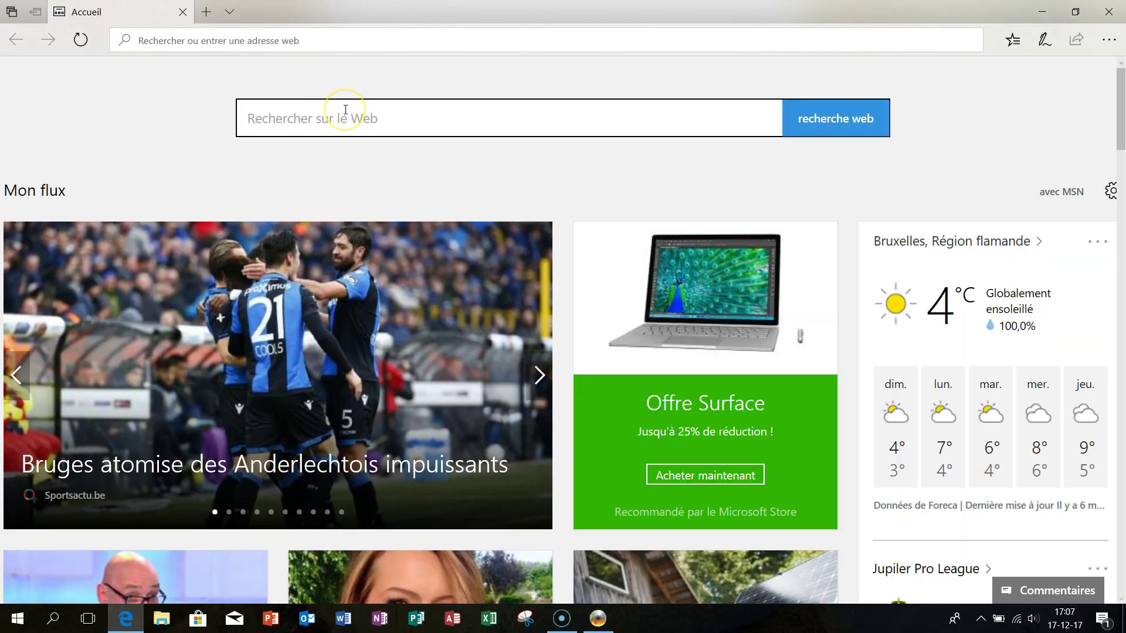
text(google.be/)
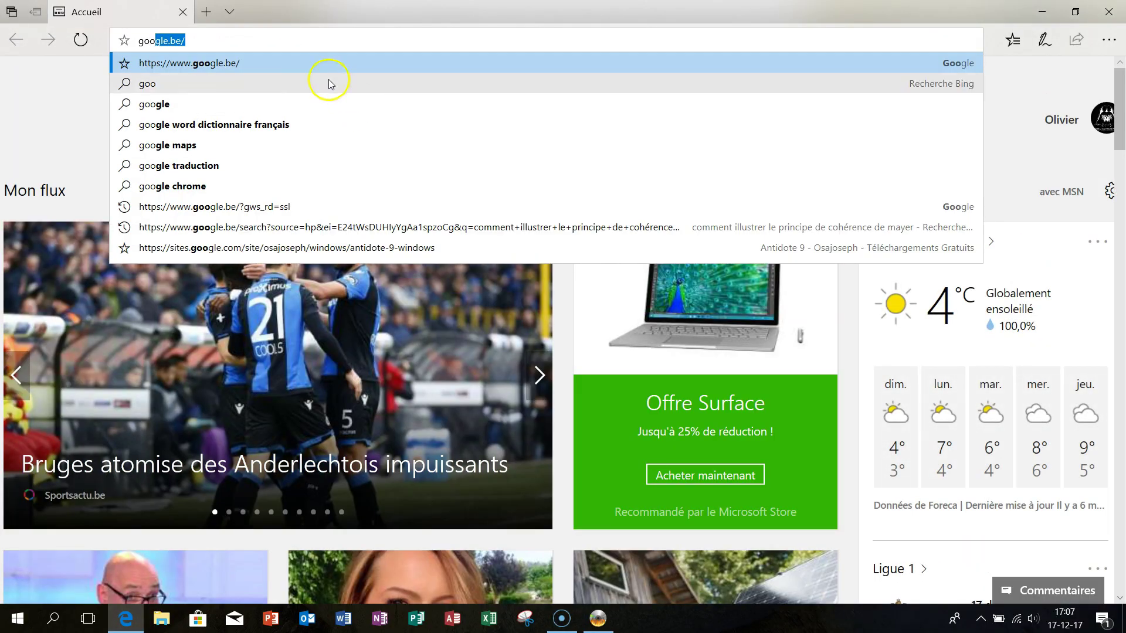
click(266, 61)
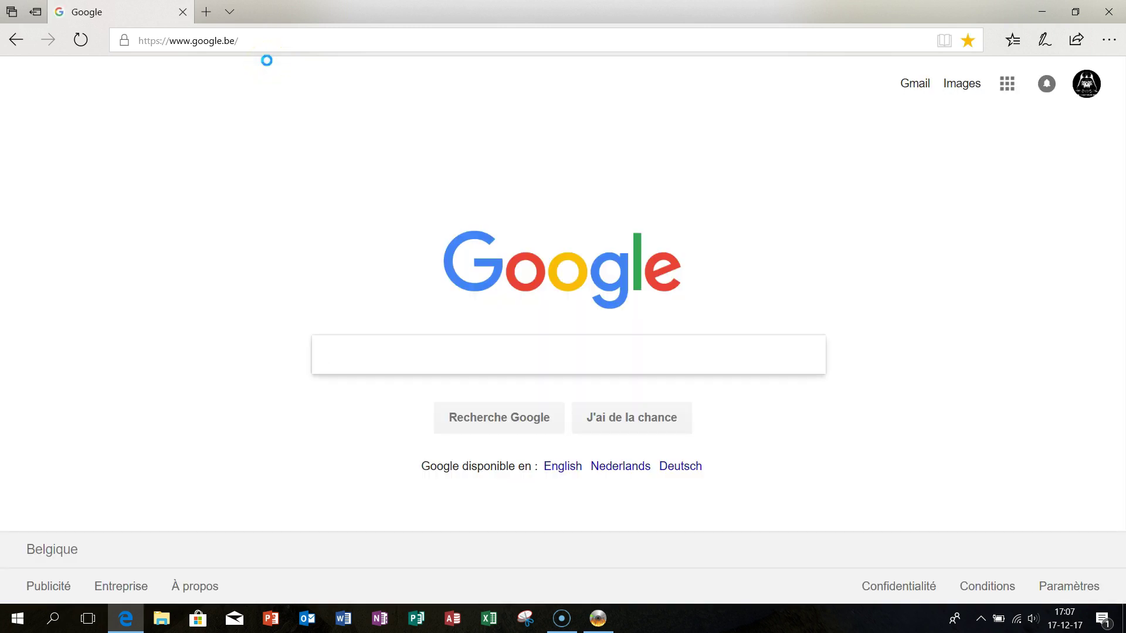
text(ultim)
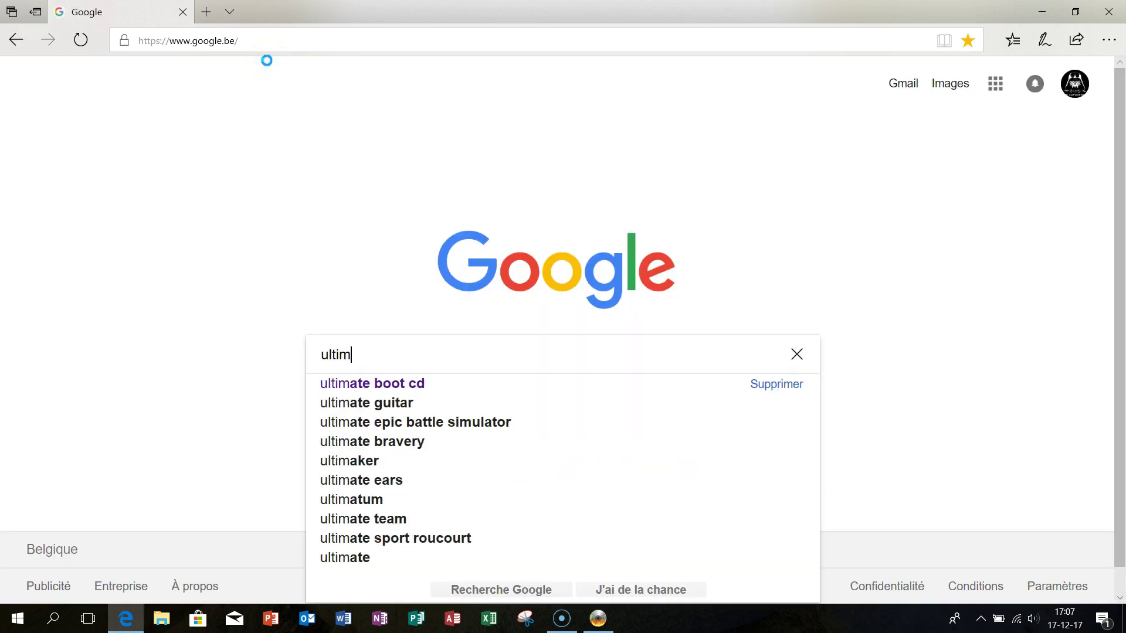
click(386, 387)
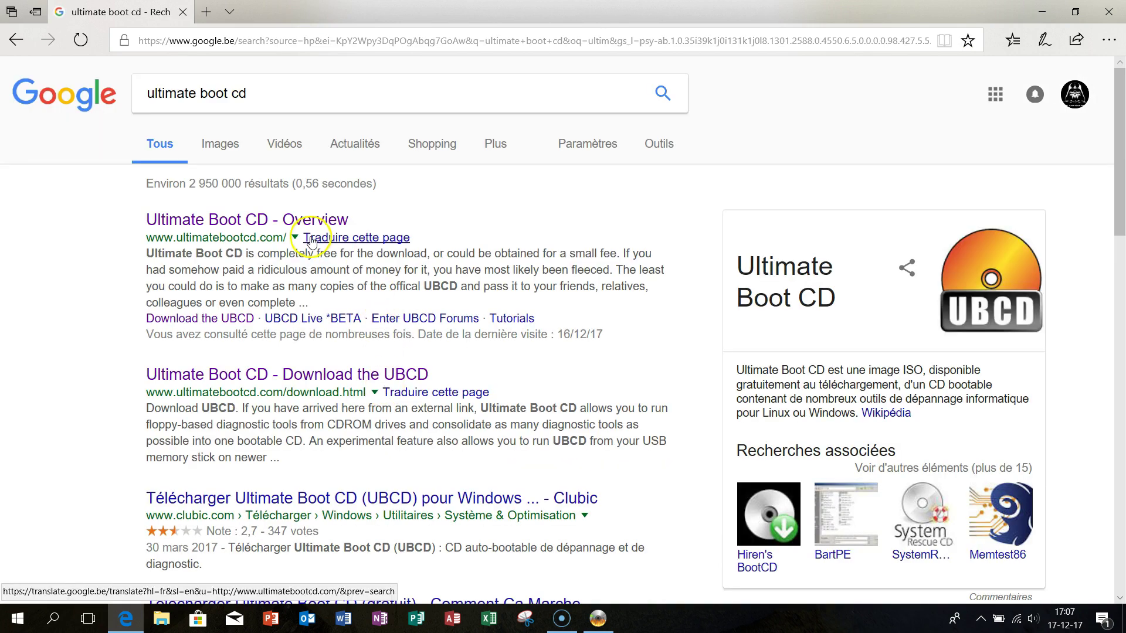
click(253, 220)
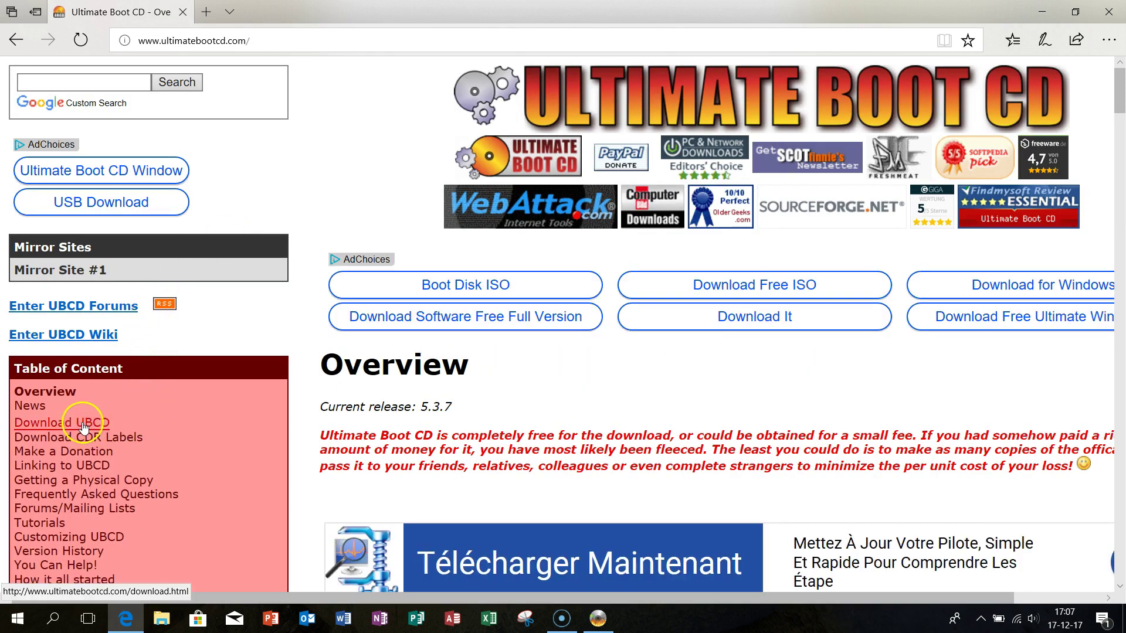
- Open the Download UBCD page and save the ubcd537.iso image from the mirror chosen automatically by geo-location
click(55, 424)
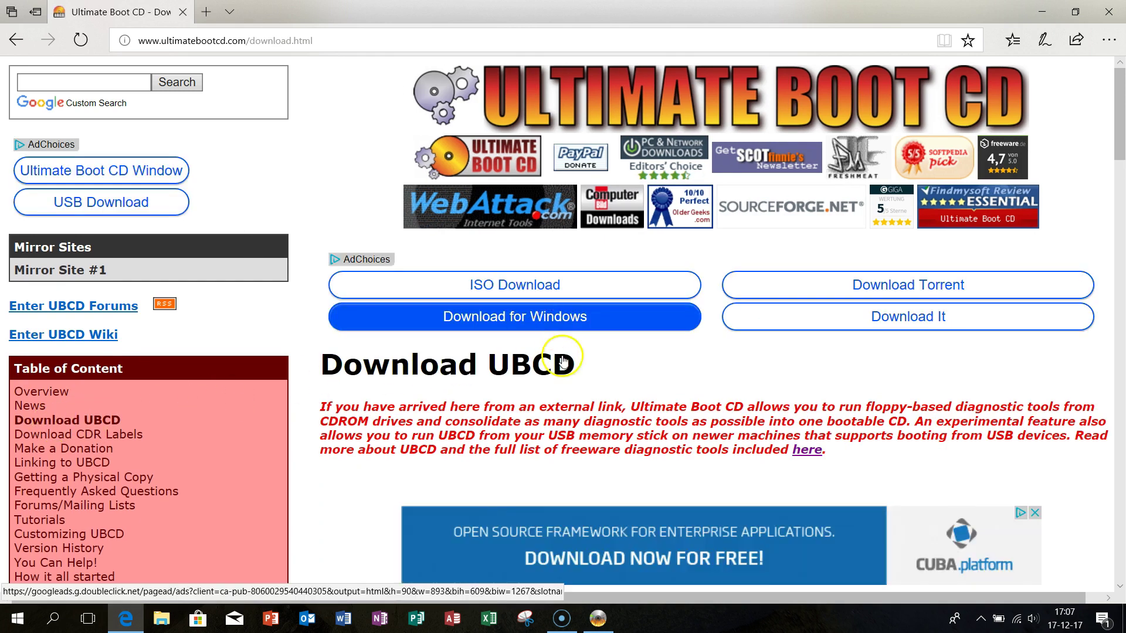
scroll(593, 363, down, 12)
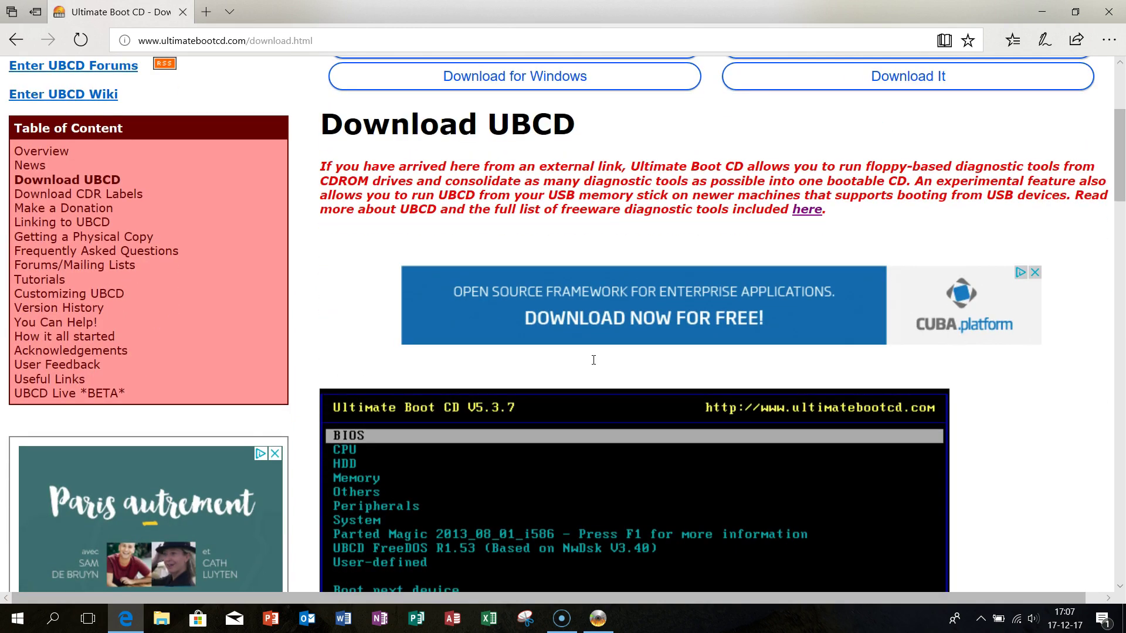
scroll(593, 360, down, 11)
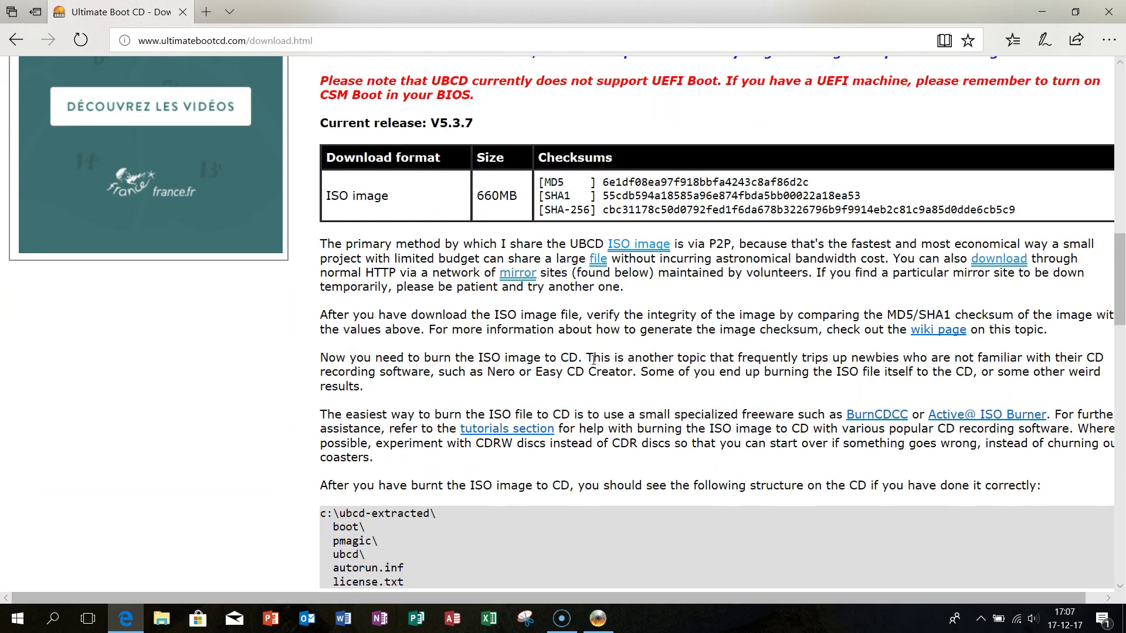
scroll(593, 359, down, 5)
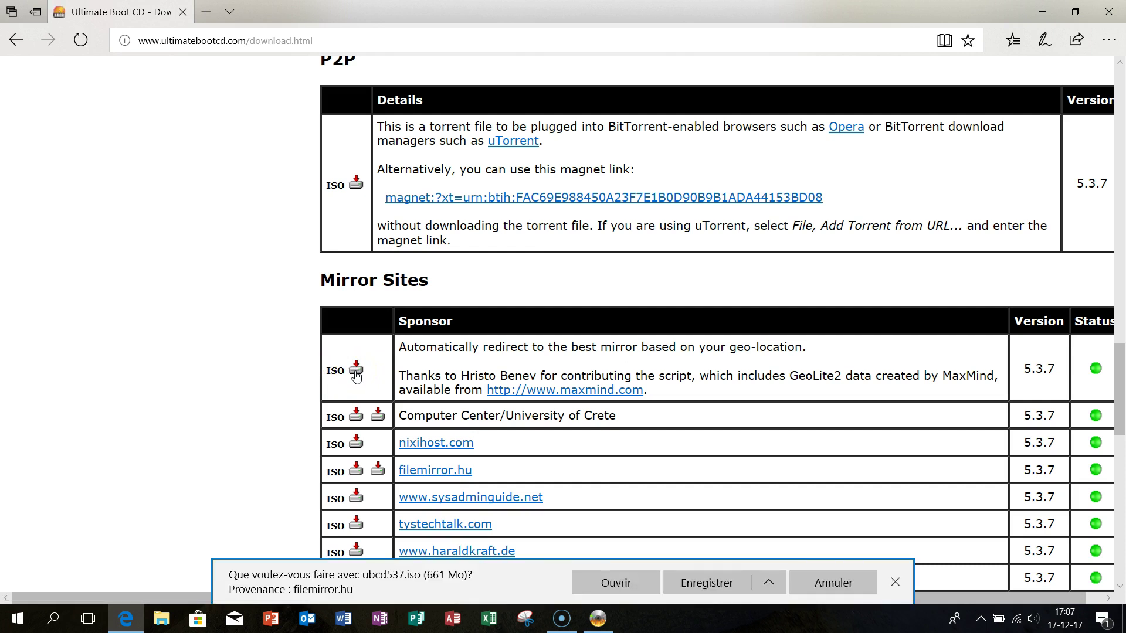
click(706, 585)
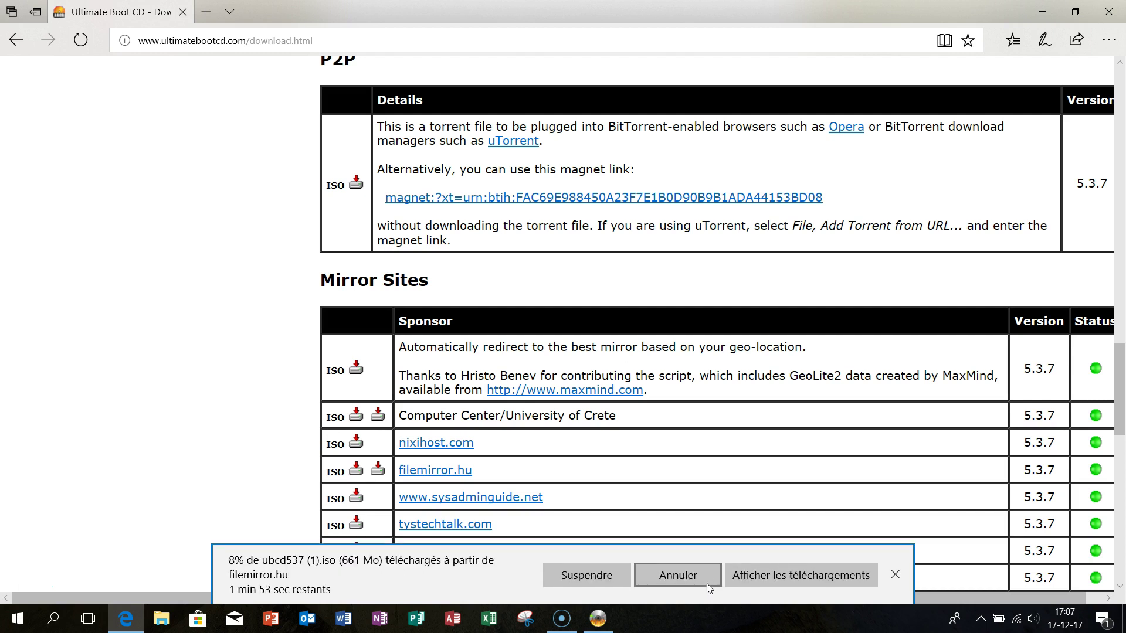
click(25, 589)
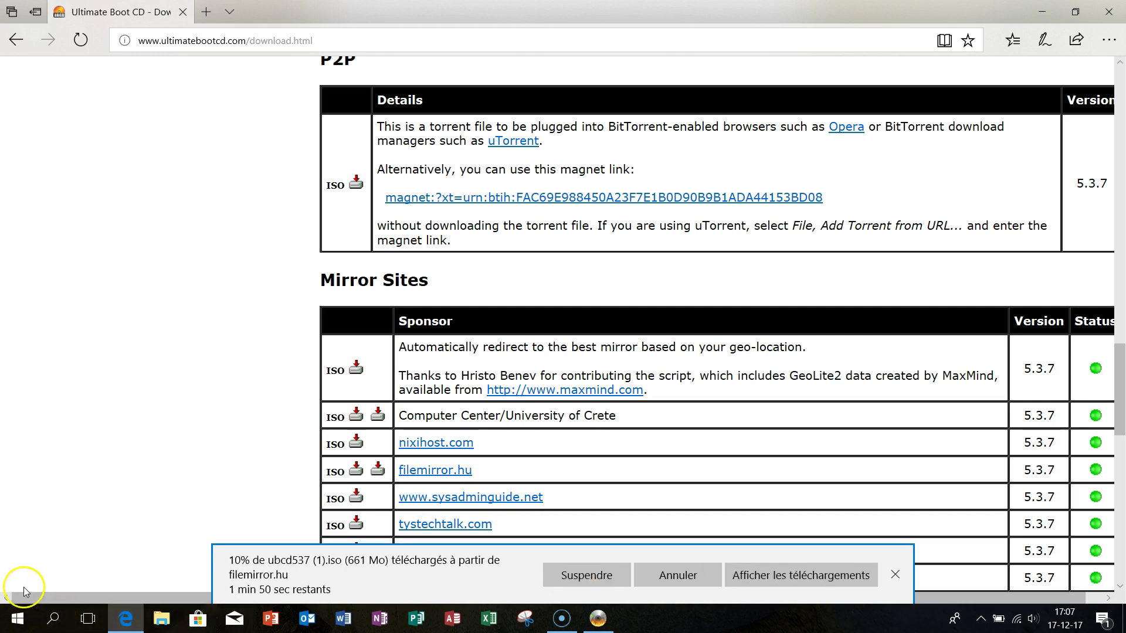
click(476, 442)
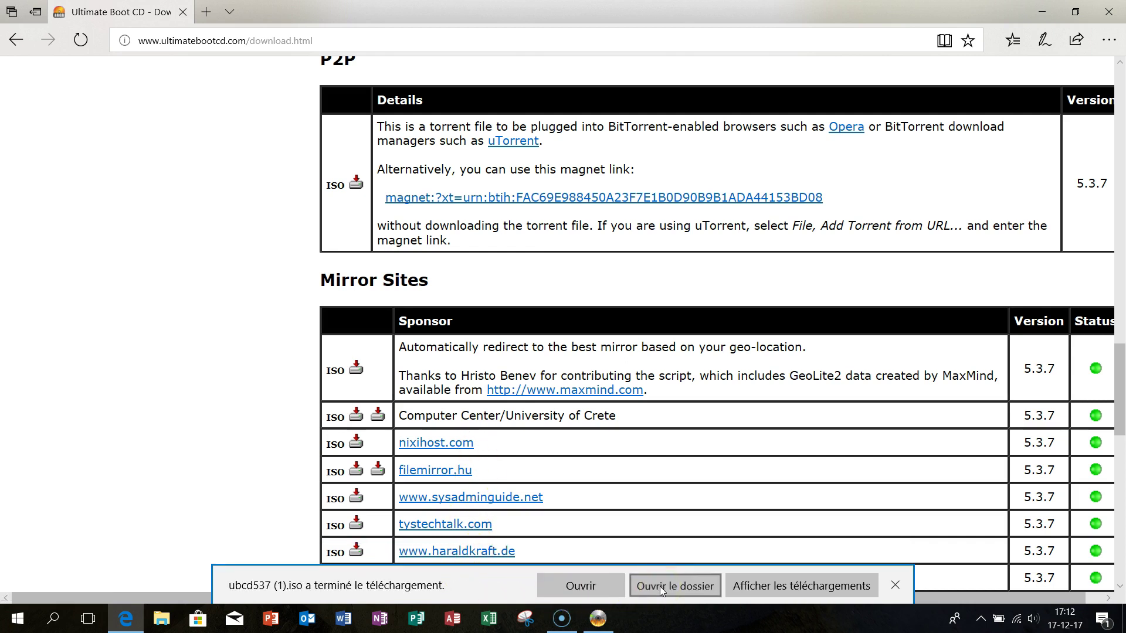
- Show the downloaded ISO in its folder, then close the folder window and the browser
click(660, 586)
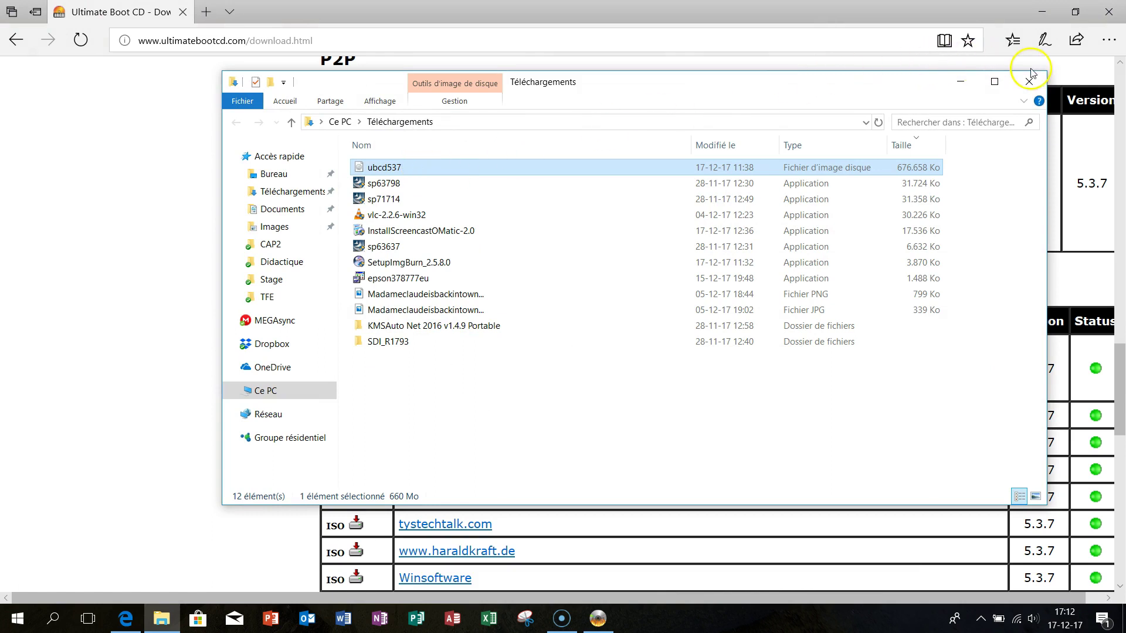
click(1030, 77)
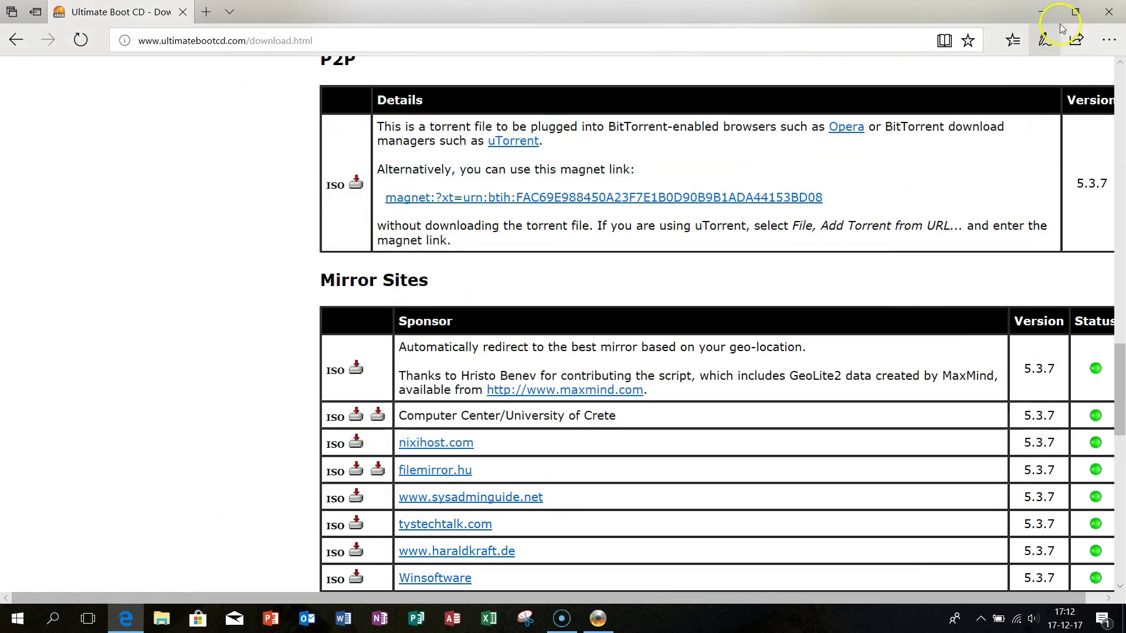
click(1112, 13)
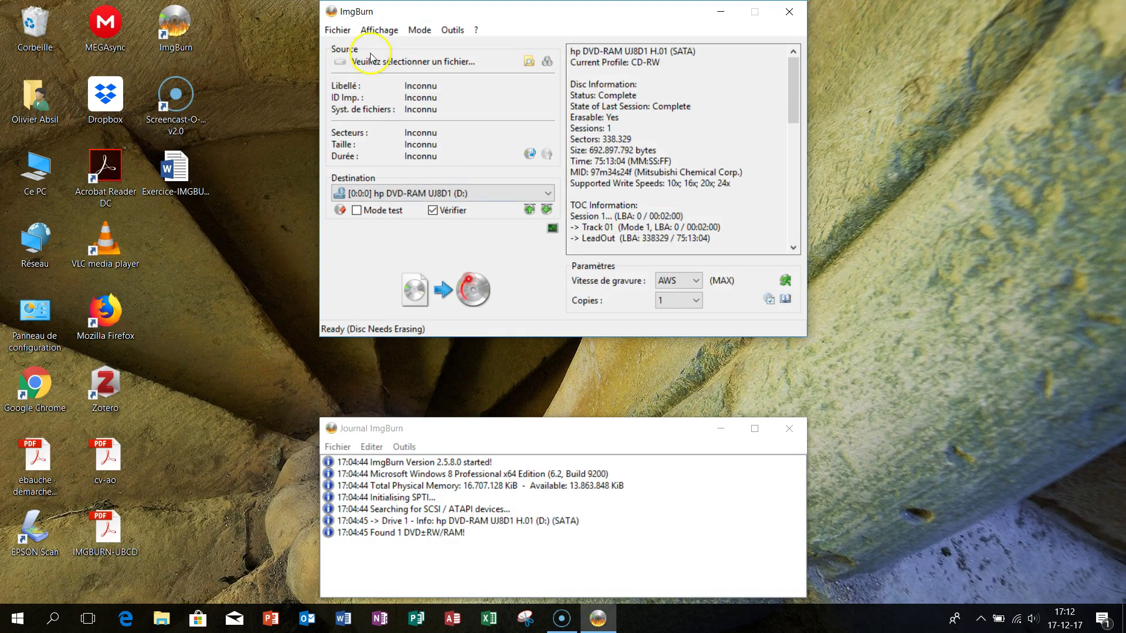
- Load ubcd537 from the Téléchargements folder as the source image to burn
click(529, 62)
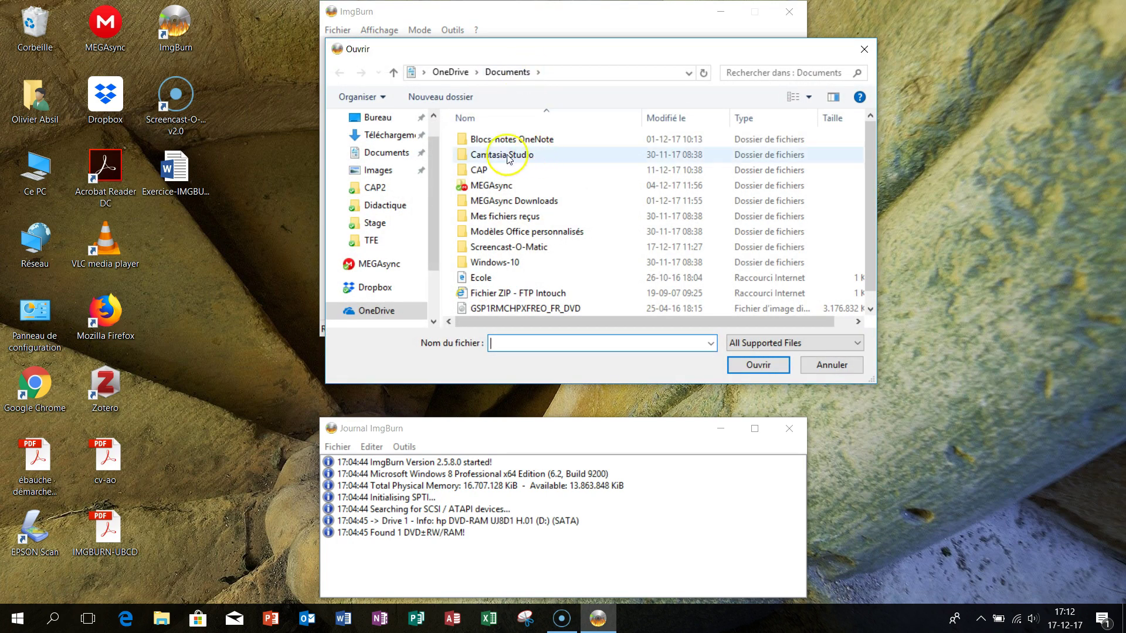
click(384, 134)
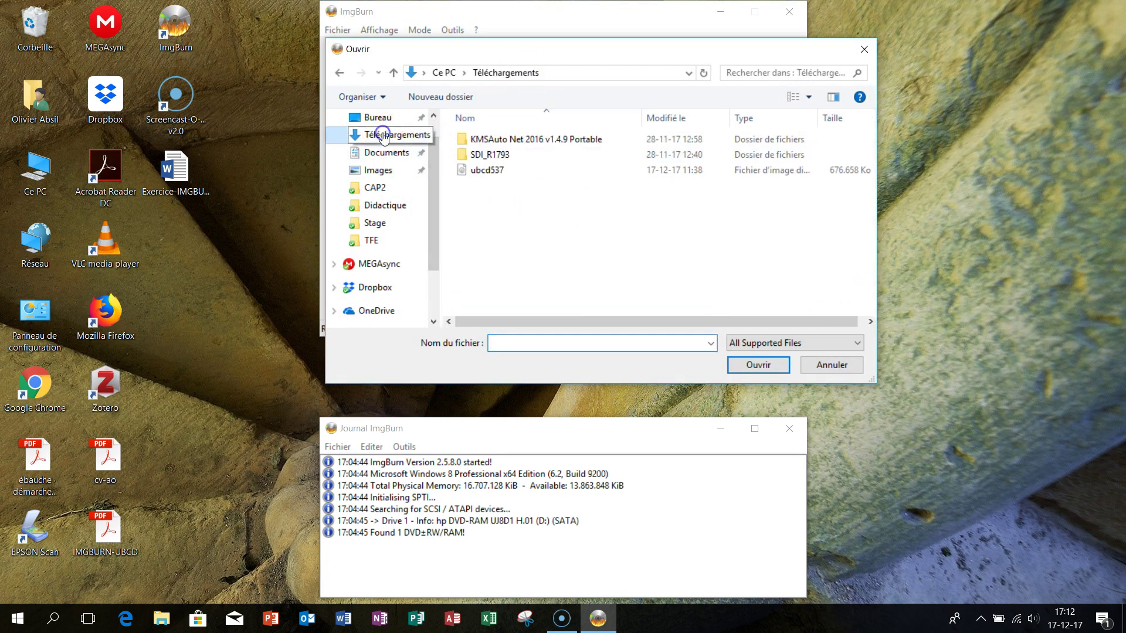
click(500, 170)
click(757, 366)
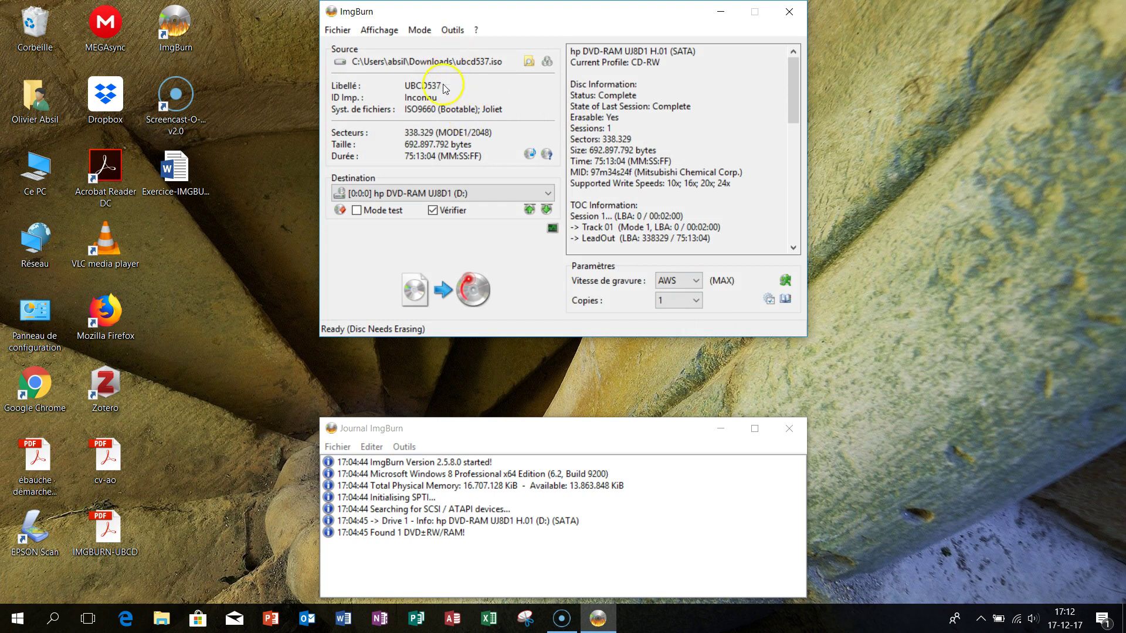
- Keep hp DVD-RAM UJ8D1 (D:) as the destination, turn off Vérifier and choose AWS as the write speed
click(549, 193)
click(552, 193)
click(433, 211)
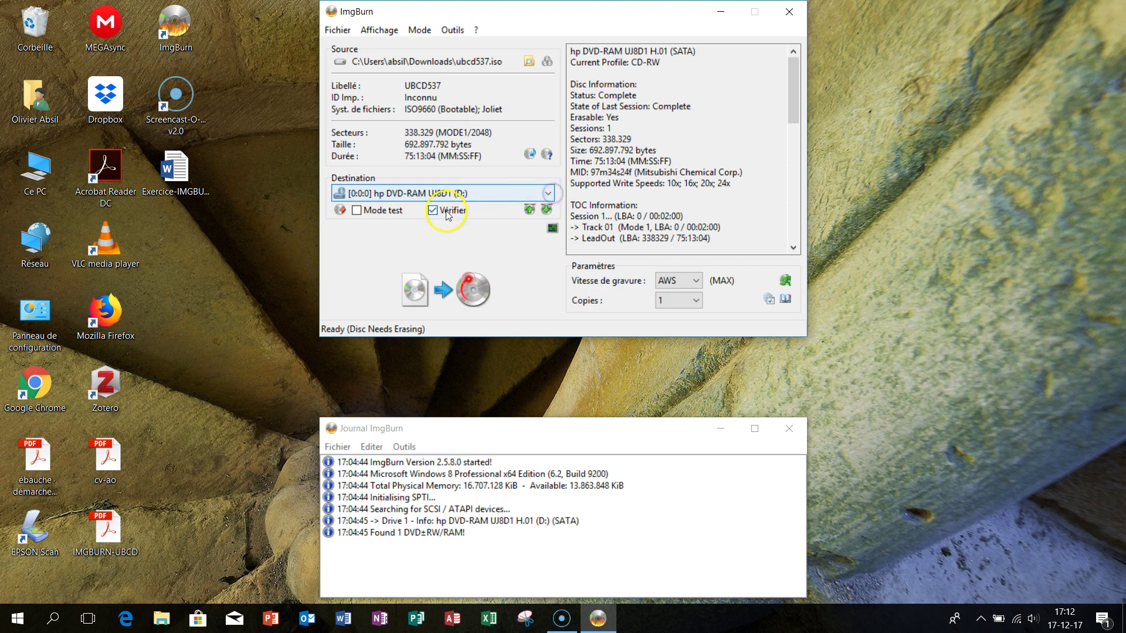
click(433, 211)
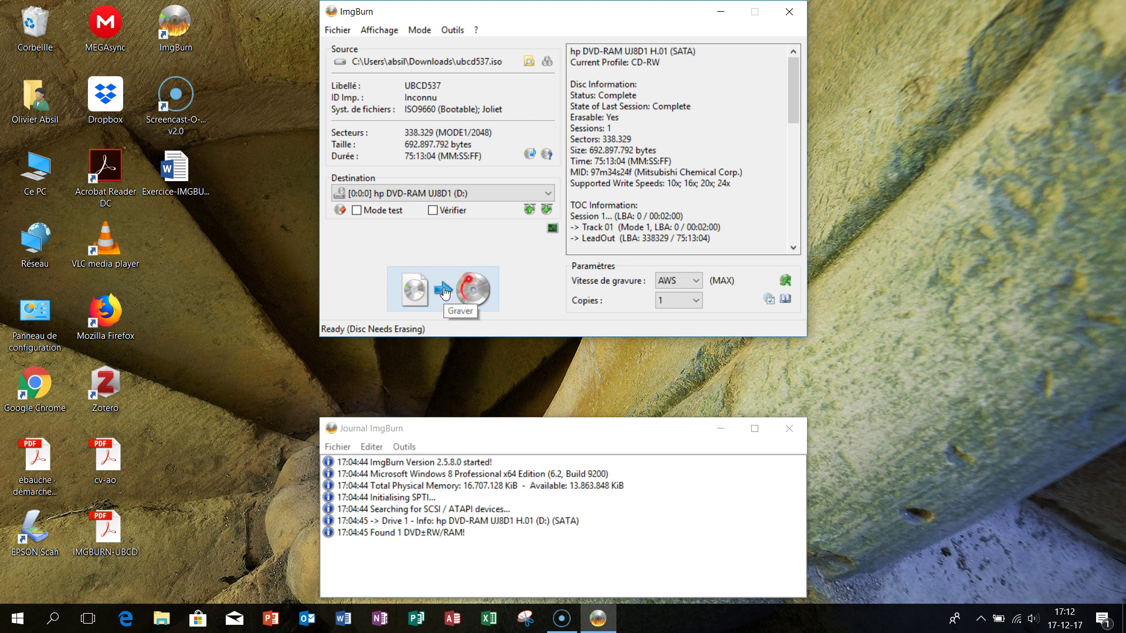
click(697, 281)
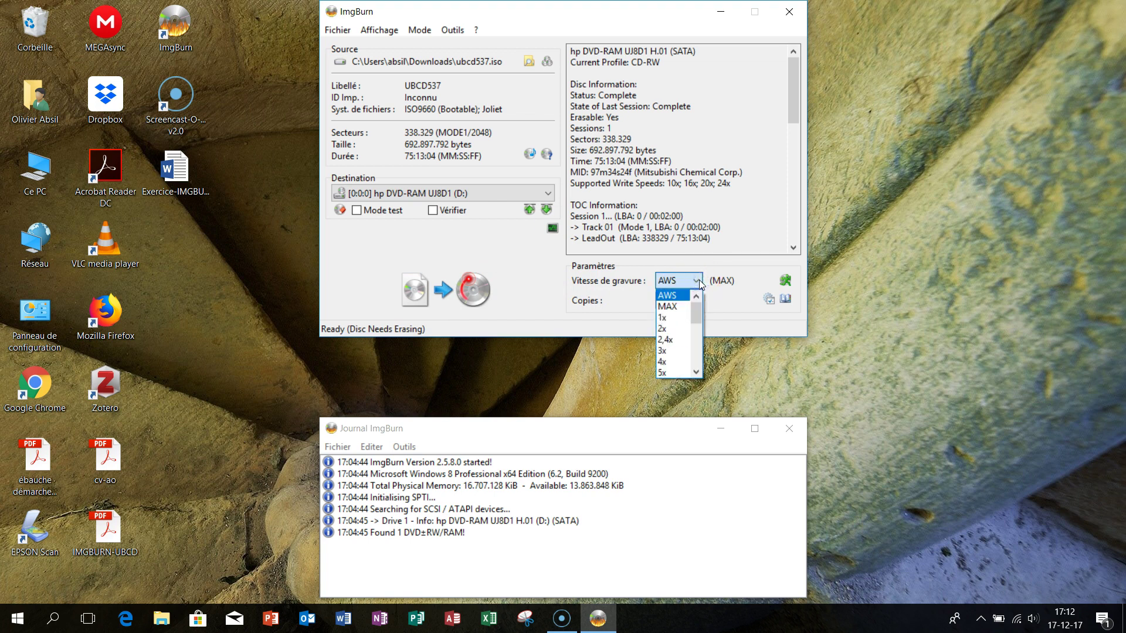
click(672, 297)
- Burn the image to the disc, agreeing to erase the rewritable disc first, and acknowledge the end of the operation
click(444, 290)
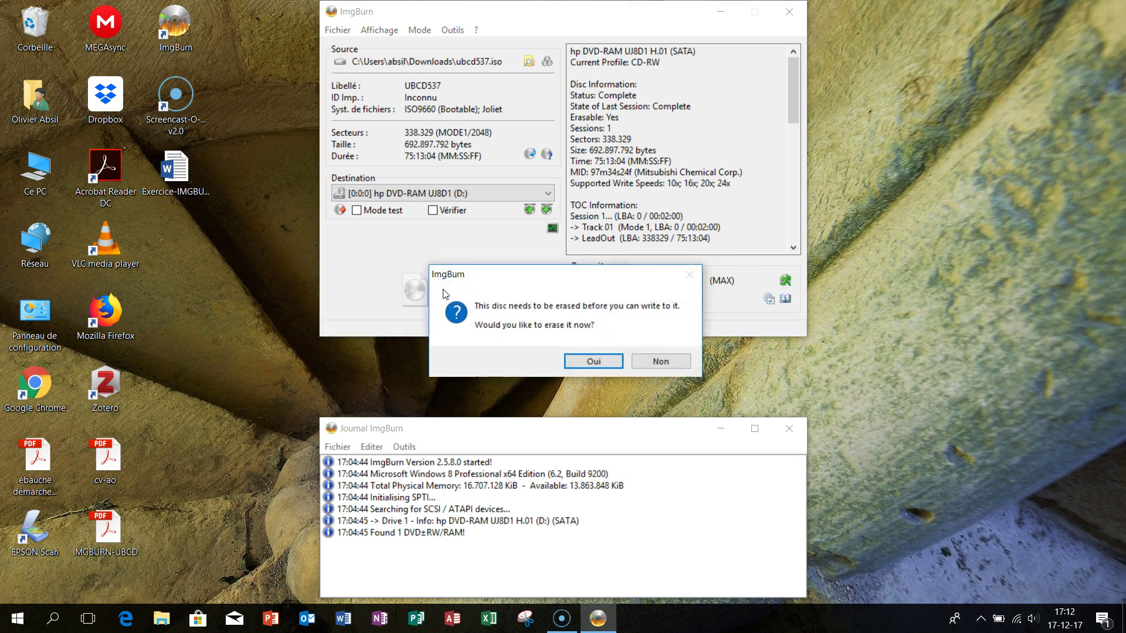
click(593, 361)
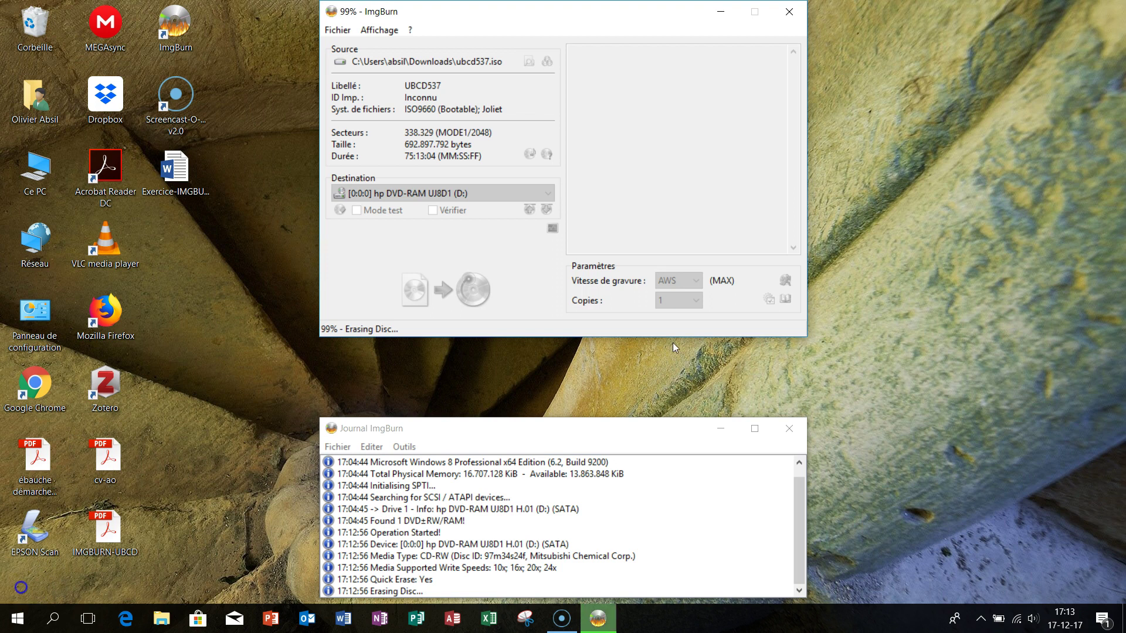
click(539, 368)
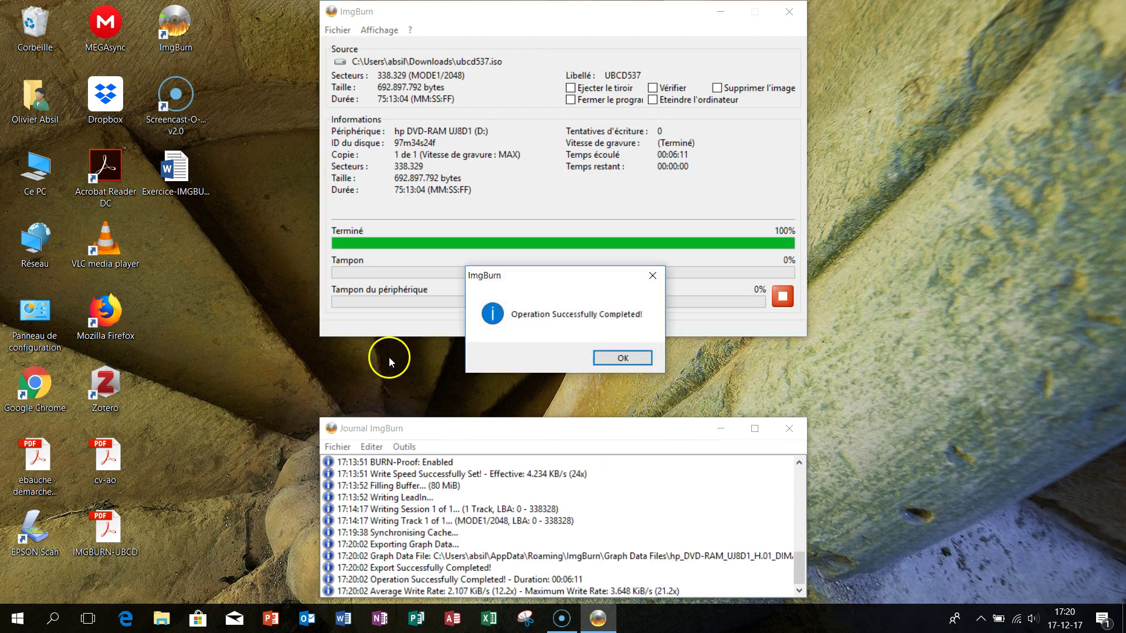
click(622, 358)
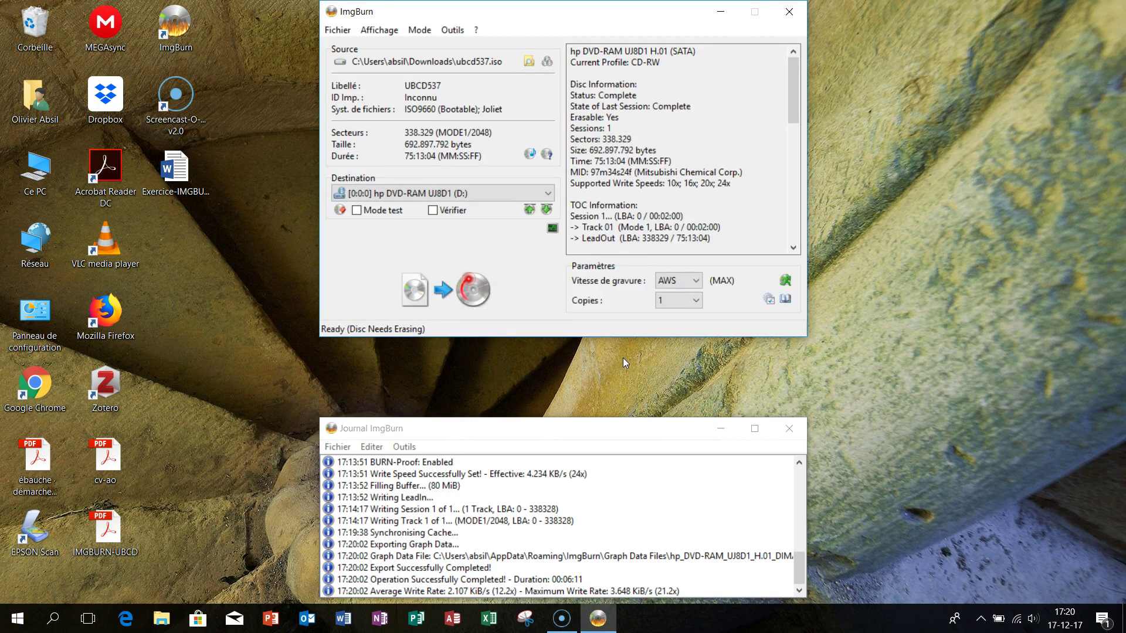
- Close ImgBurn and open Ce PC to check the burned disc in the DVD drive
click(789, 13)
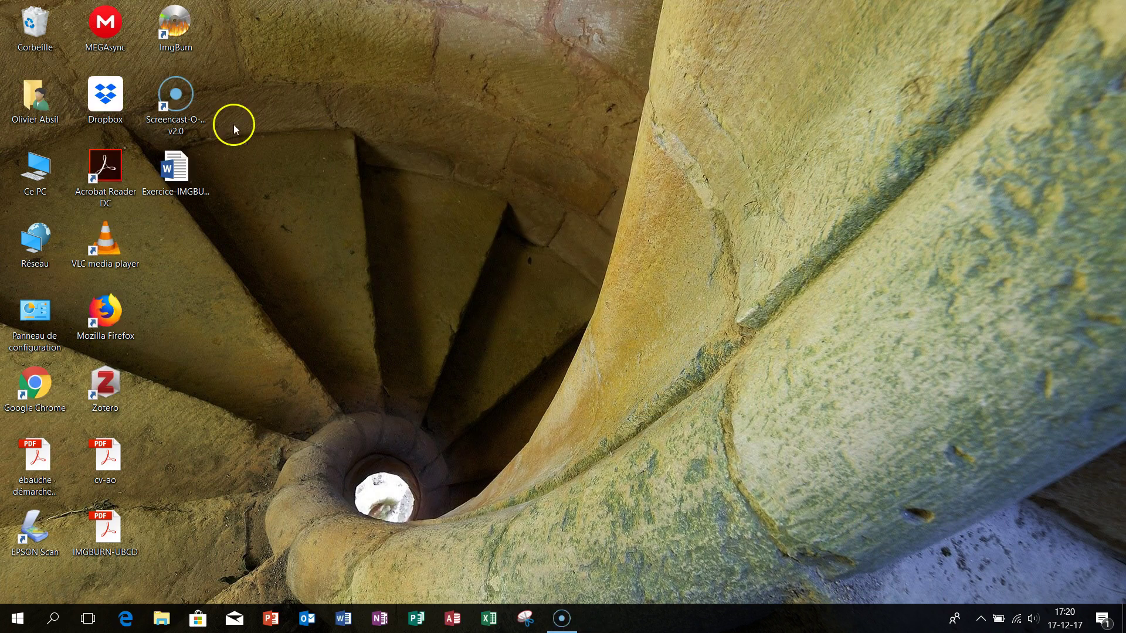
double_click(38, 171)
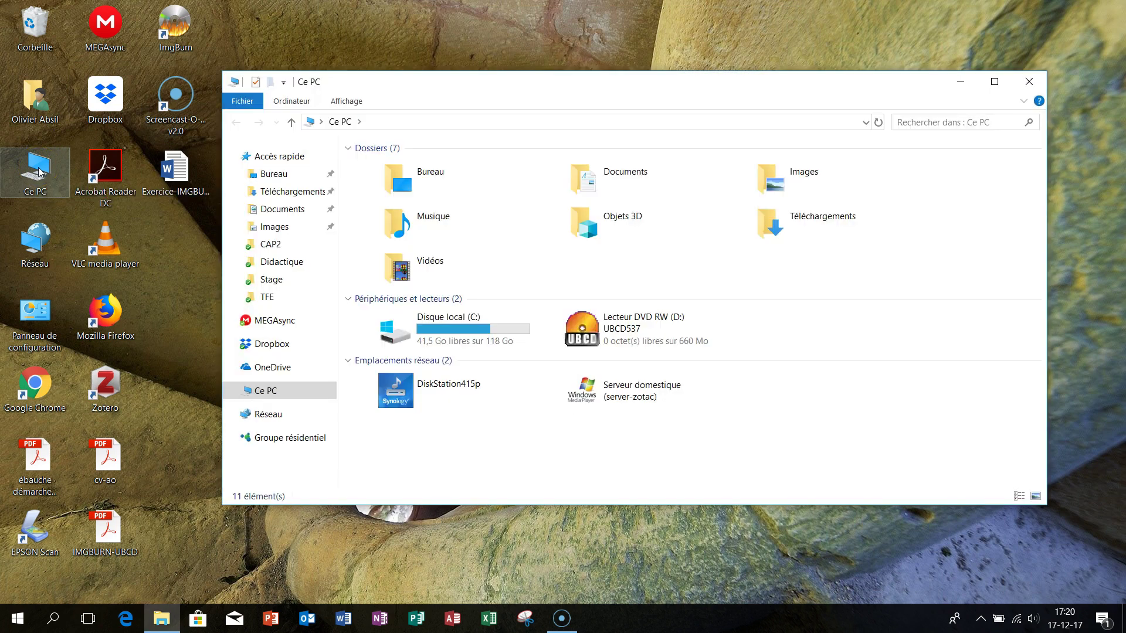